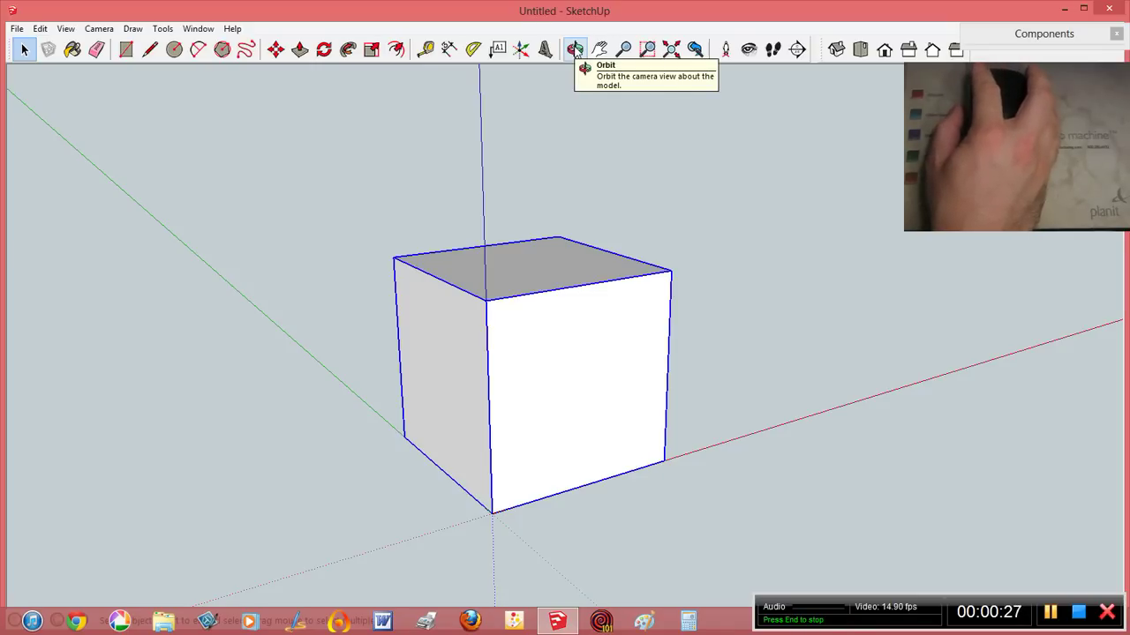
Orbit around the selected cube to view it from a lower angle and more directly from the front
{"action": "left_click", "coordinate": [574, 50]}
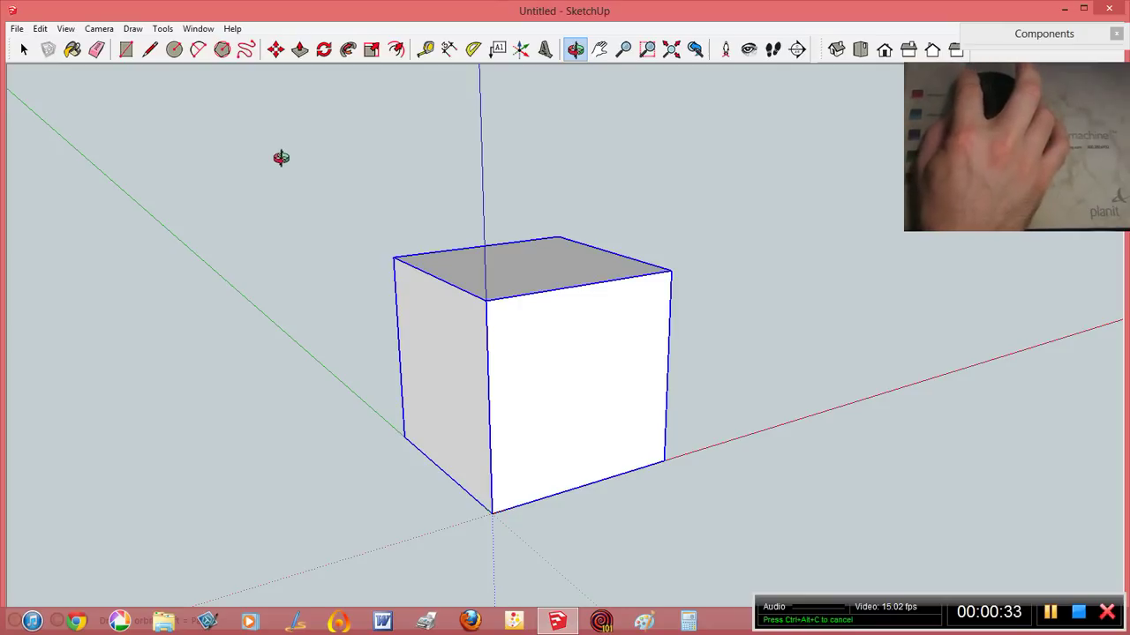
{"action": "left_click_drag", "start_coordinate": [281, 157], "coordinate": [272, 115]}
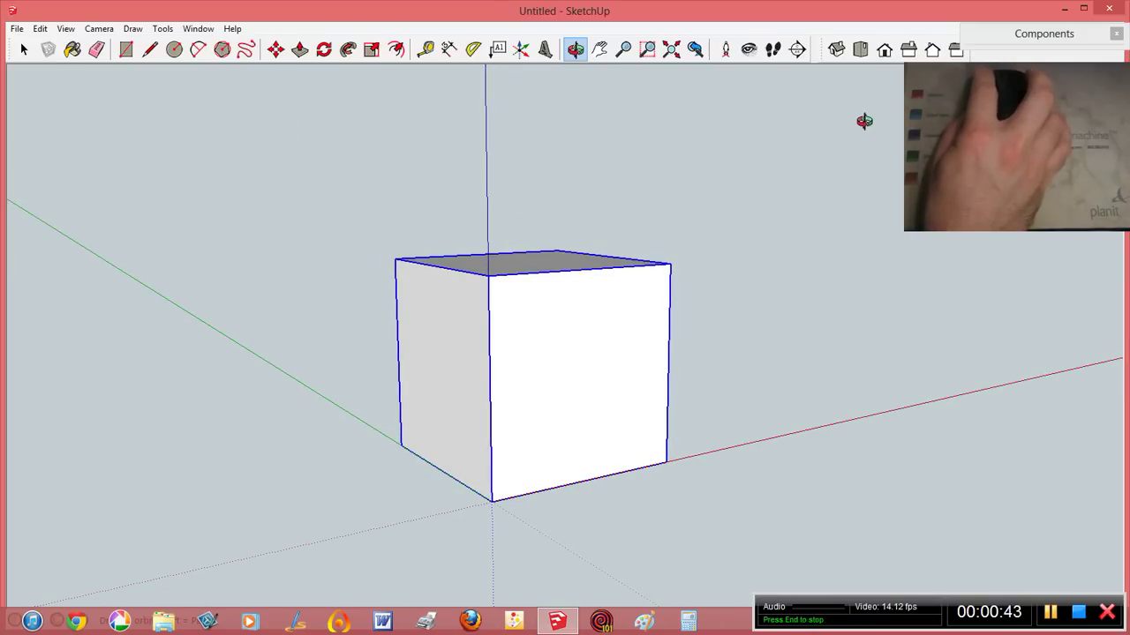
{"action": "left_click_drag", "start_coordinate": [864, 121], "coordinate": [768, 144]}
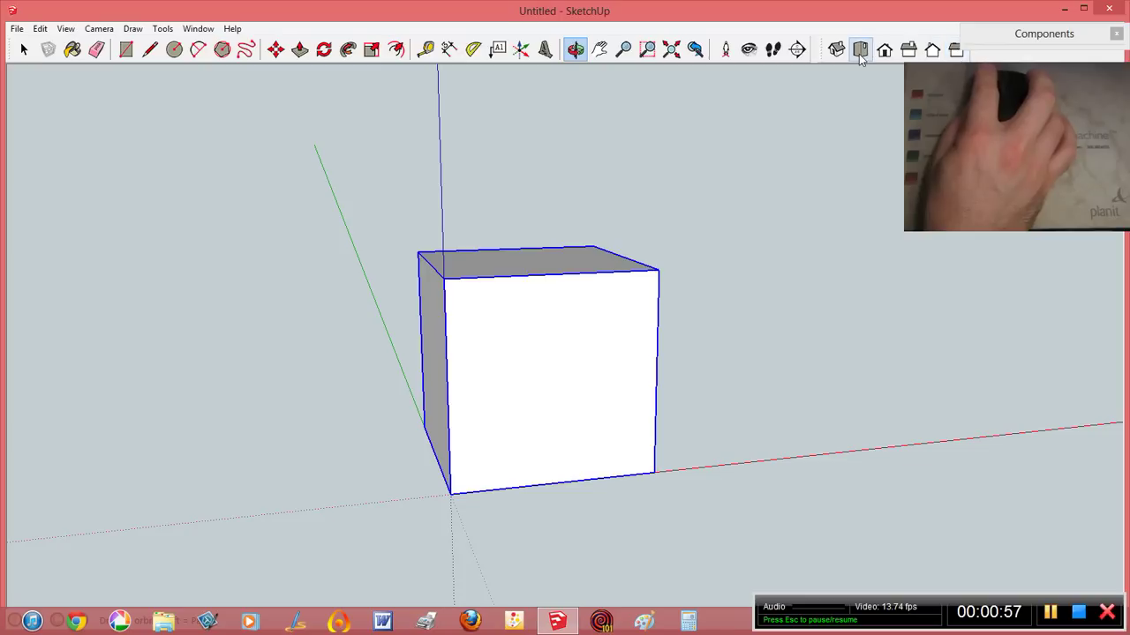
Check in the toolbar settings whether the Large Tool Set and Views toolbars are enabled
{"action": "left_click", "coordinate": [64, 28]}
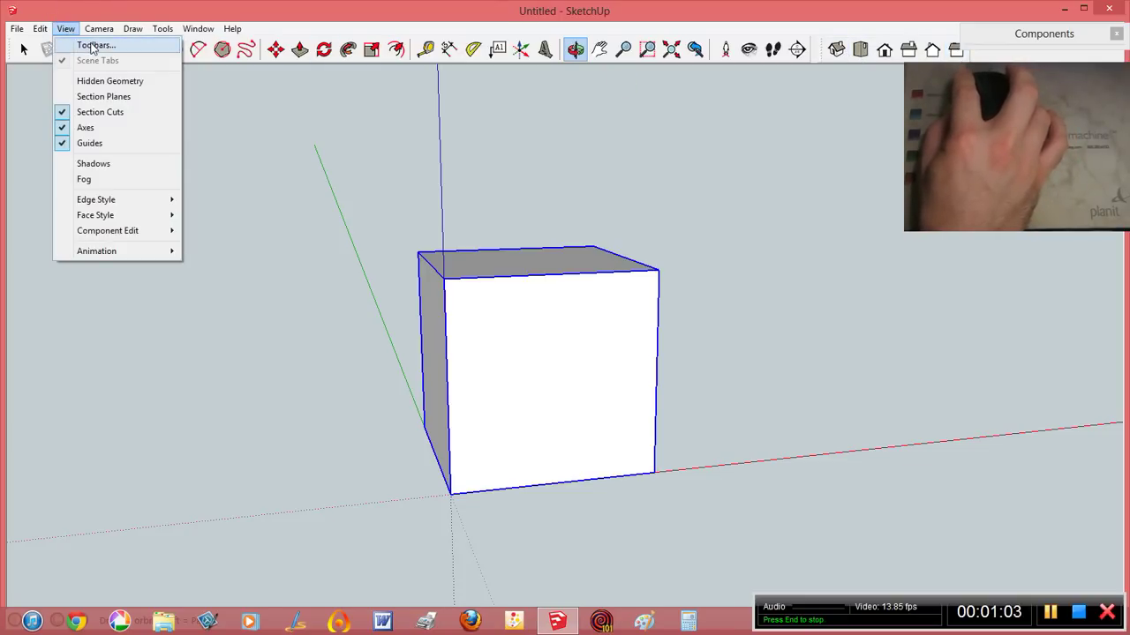
{"action": "left_click", "coordinate": [94, 46]}
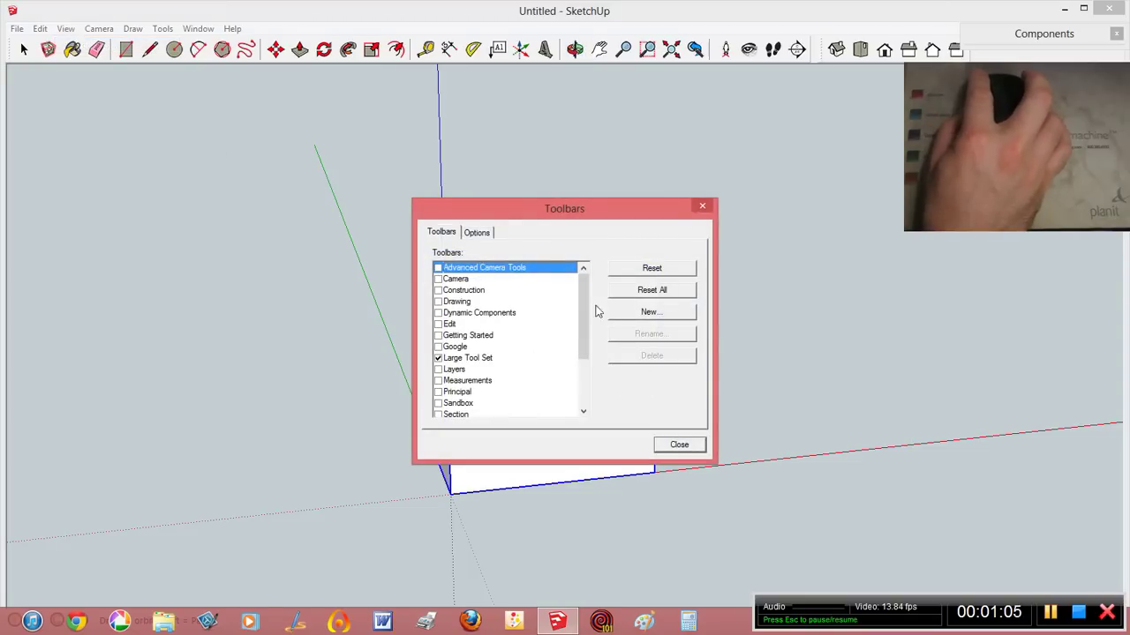
{"action": "scroll", "coordinate": [584, 294], "scroll_direction": "down", "scroll_amount": 3}
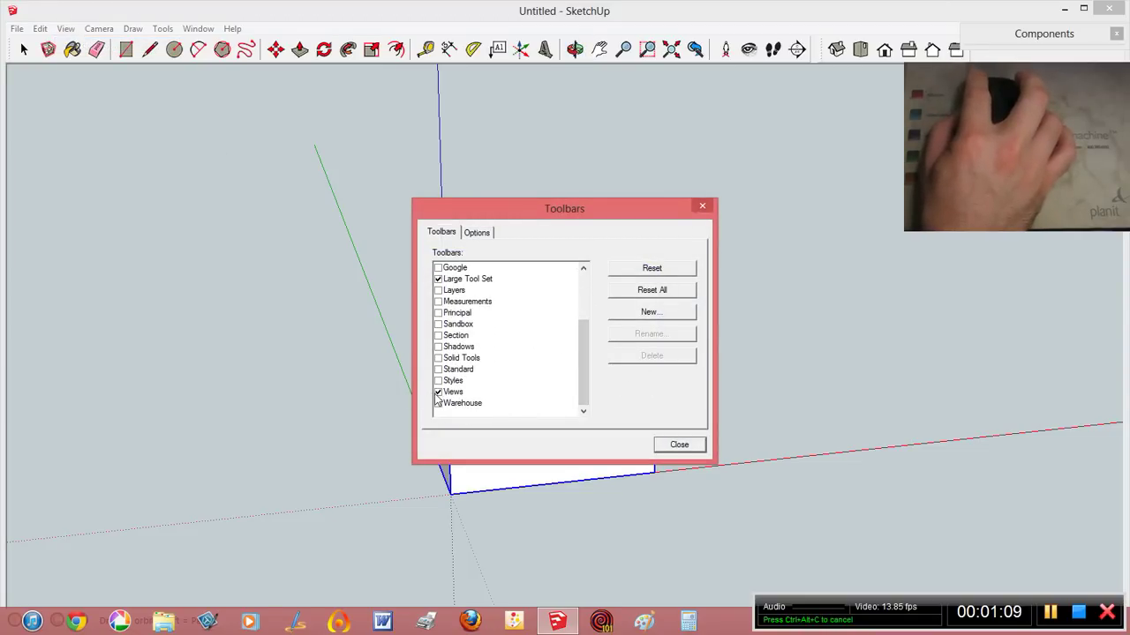
{"action": "left_click", "coordinate": [678, 444]}
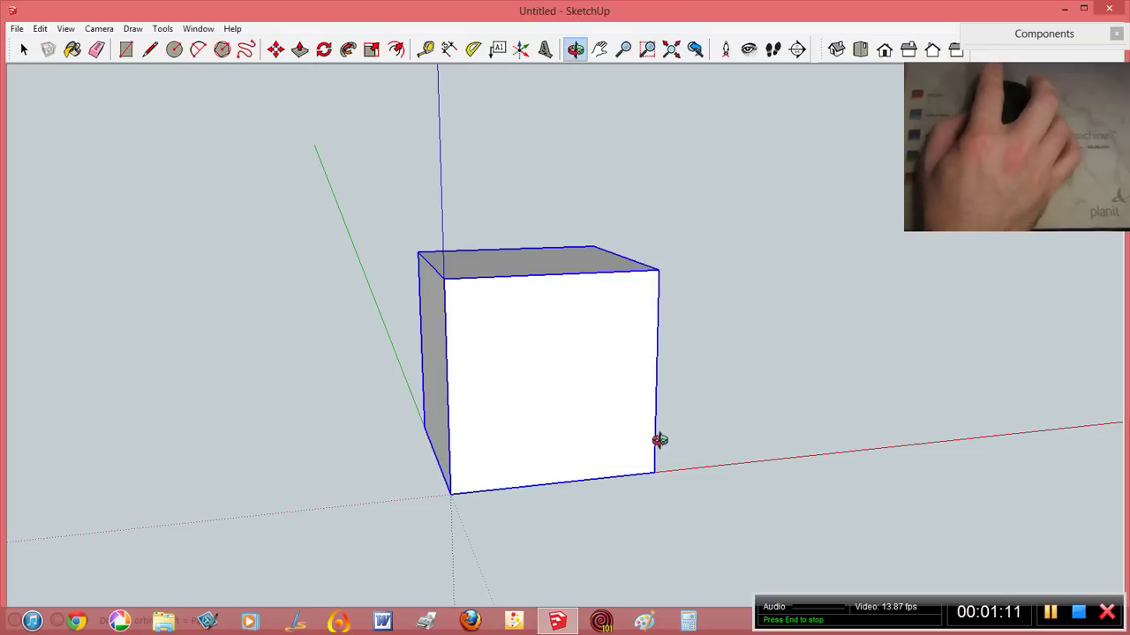
View the cube through the standard Iso, Top, Front, Right, Back and Left camera views
{"action": "left_click", "coordinate": [837, 50]}
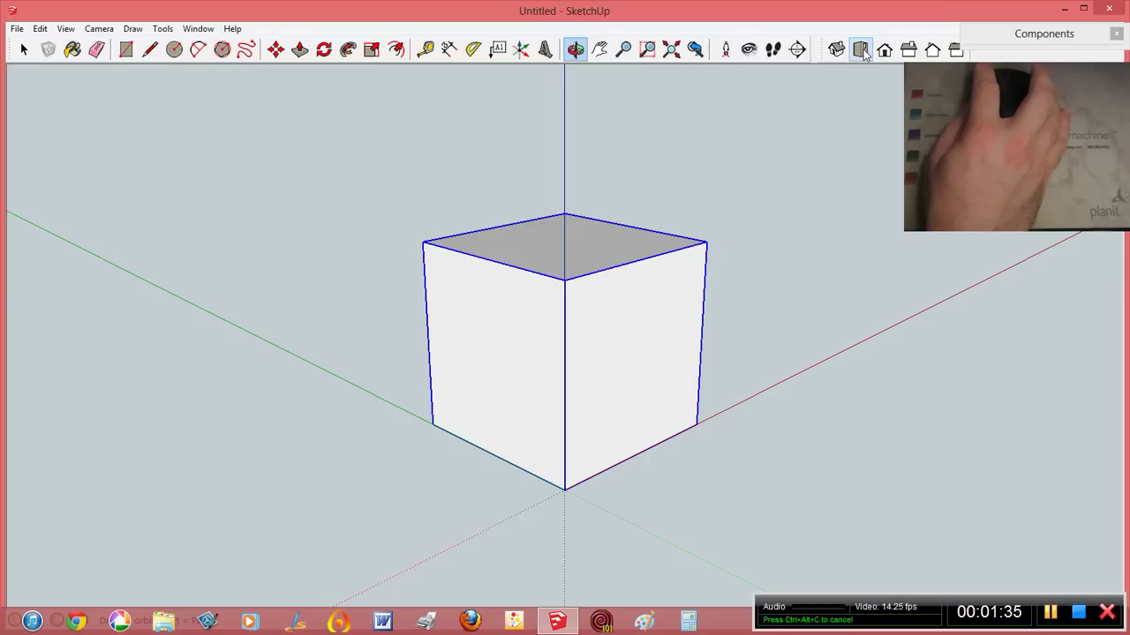
{"action": "left_click", "coordinate": [860, 50]}
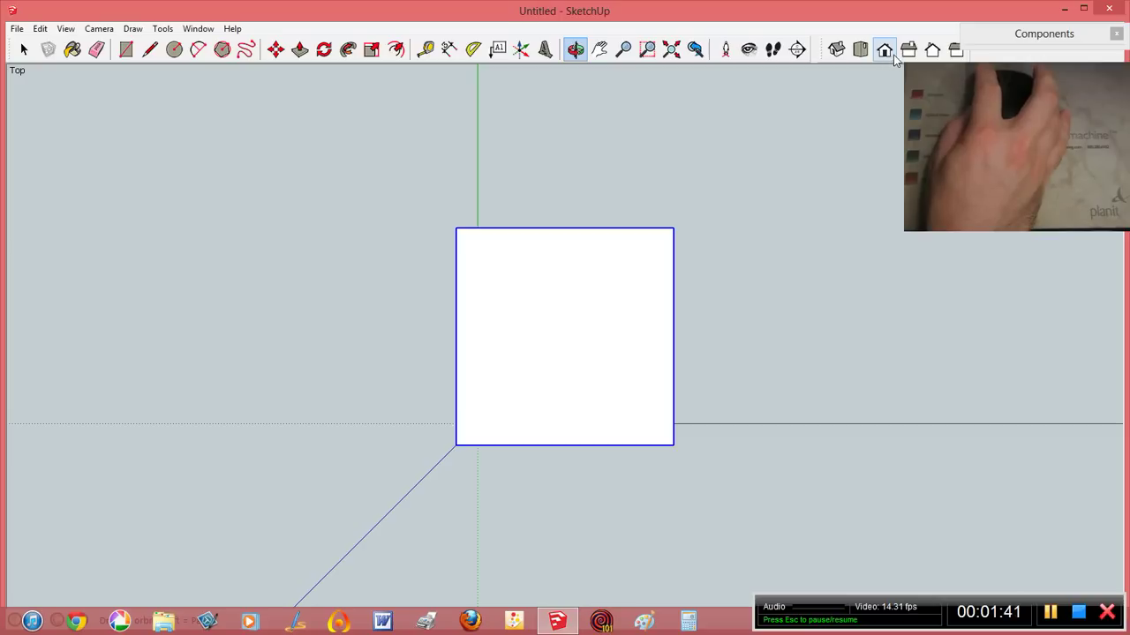
{"action": "left_click", "coordinate": [886, 50]}
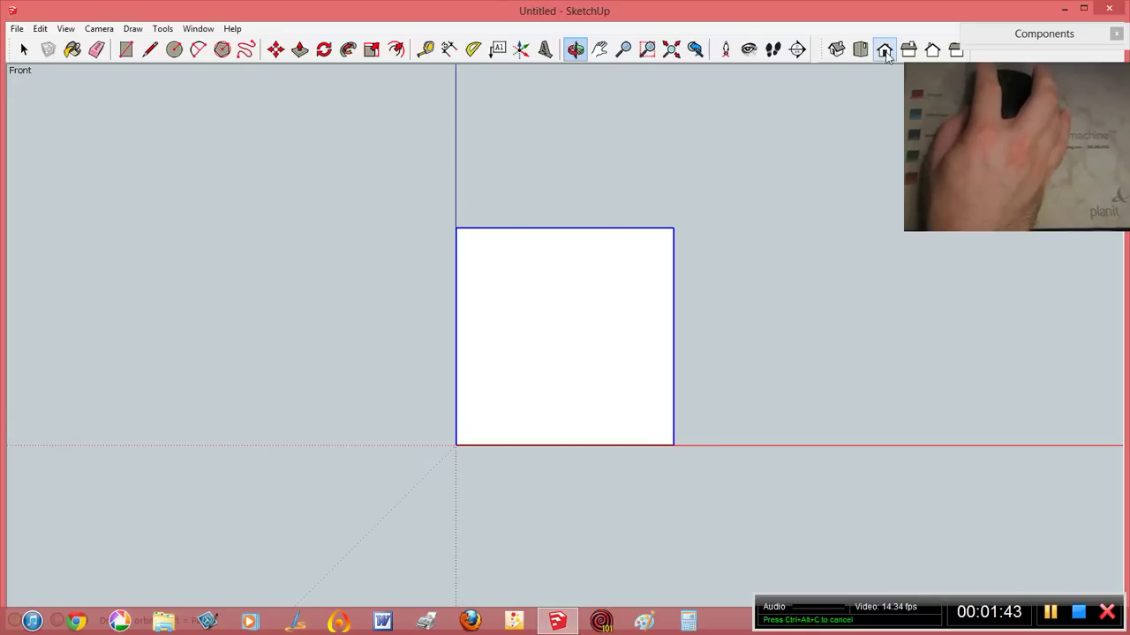
{"action": "left_click", "coordinate": [909, 50]}
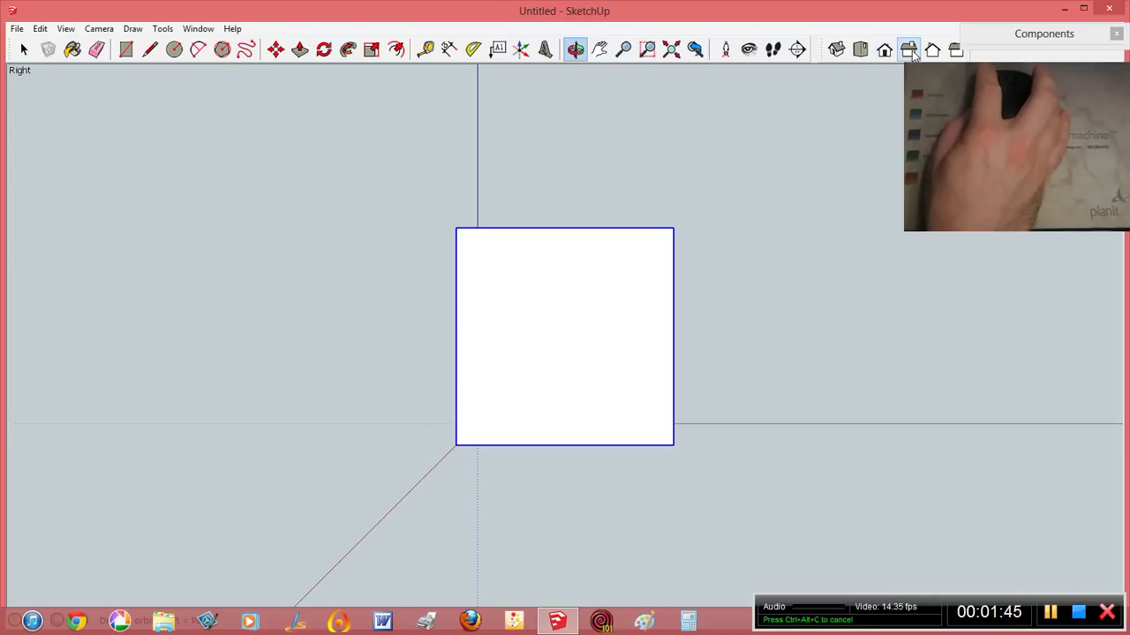
{"action": "left_click", "coordinate": [932, 52]}
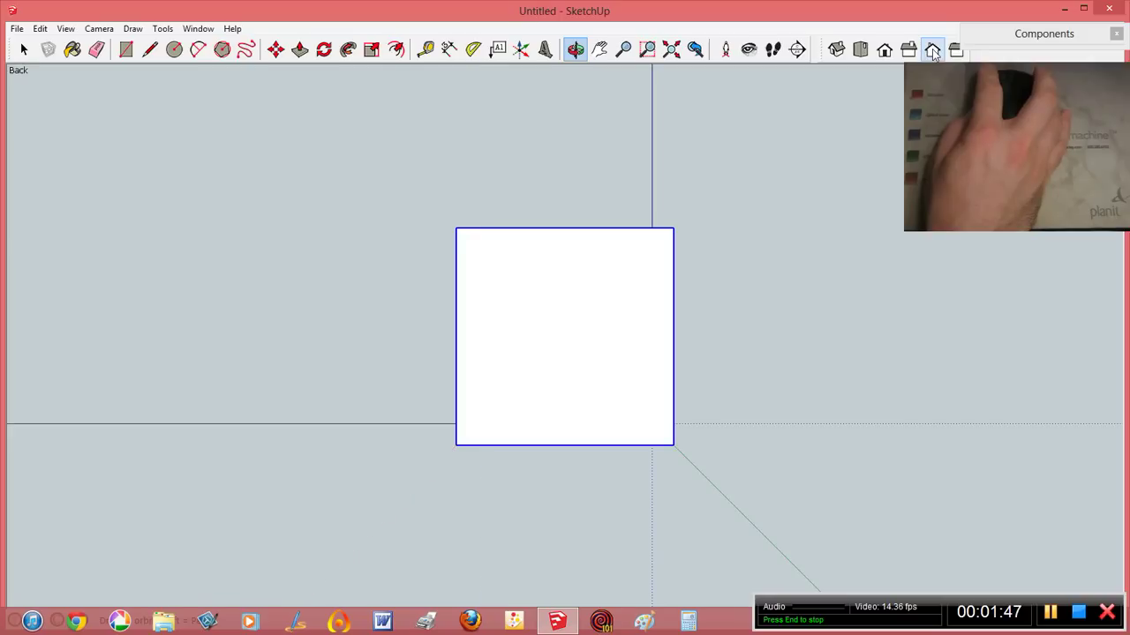
{"action": "left_click", "coordinate": [957, 51]}
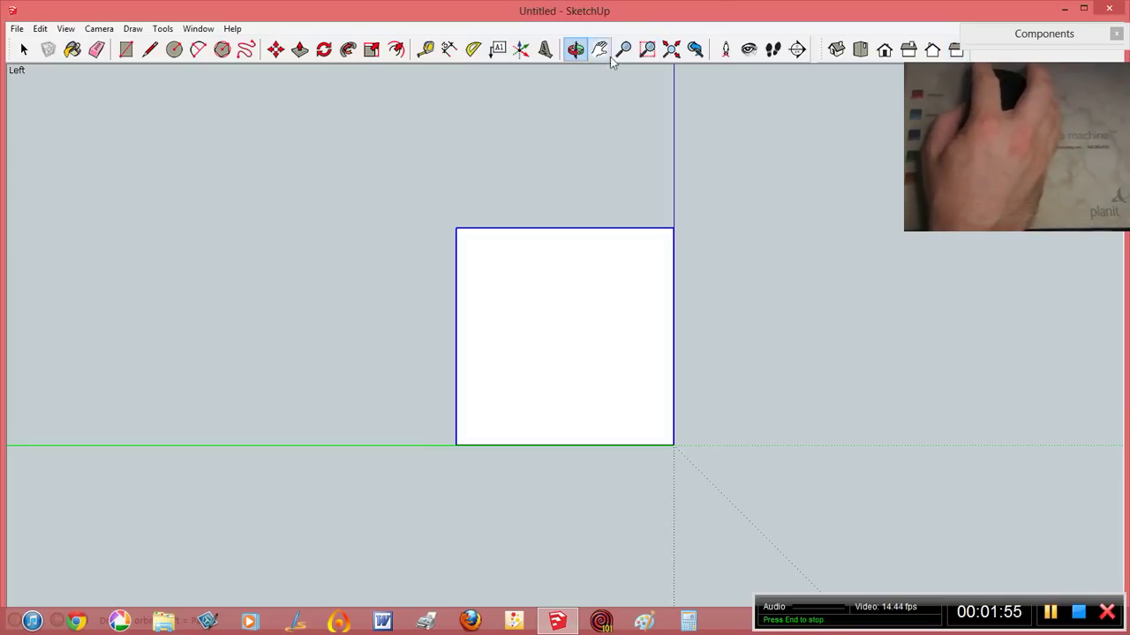
Orbit out of the Left view to an angled view showing the cube's top and two sides, ending with the Select tool
{"action": "left_click", "coordinate": [24, 50]}
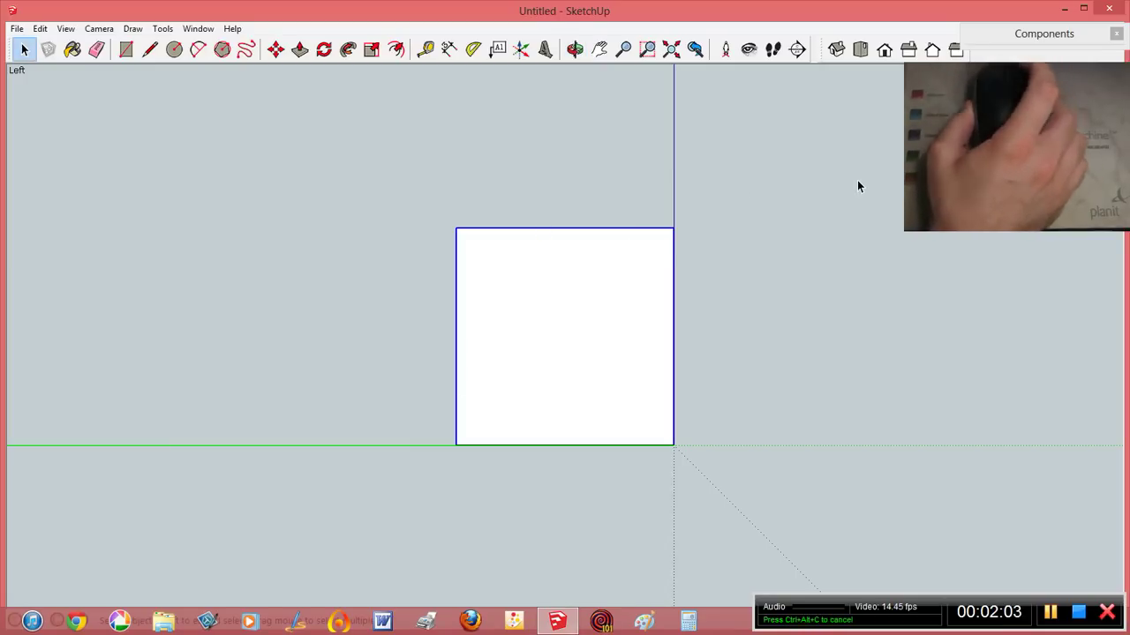
{"action": "key", "text": "o"}
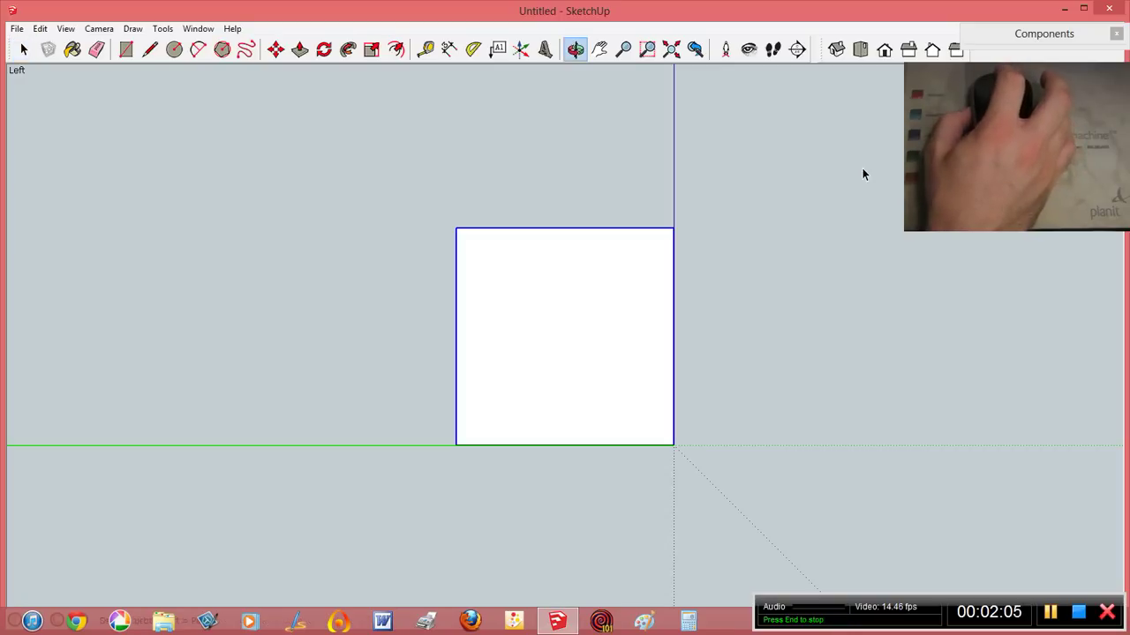
{"action": "left_click_drag", "start_coordinate": [862, 174], "coordinate": [274, 333]}
{"action": "key", "text": "space"}
{"action": "left_click", "coordinate": [575, 48]}
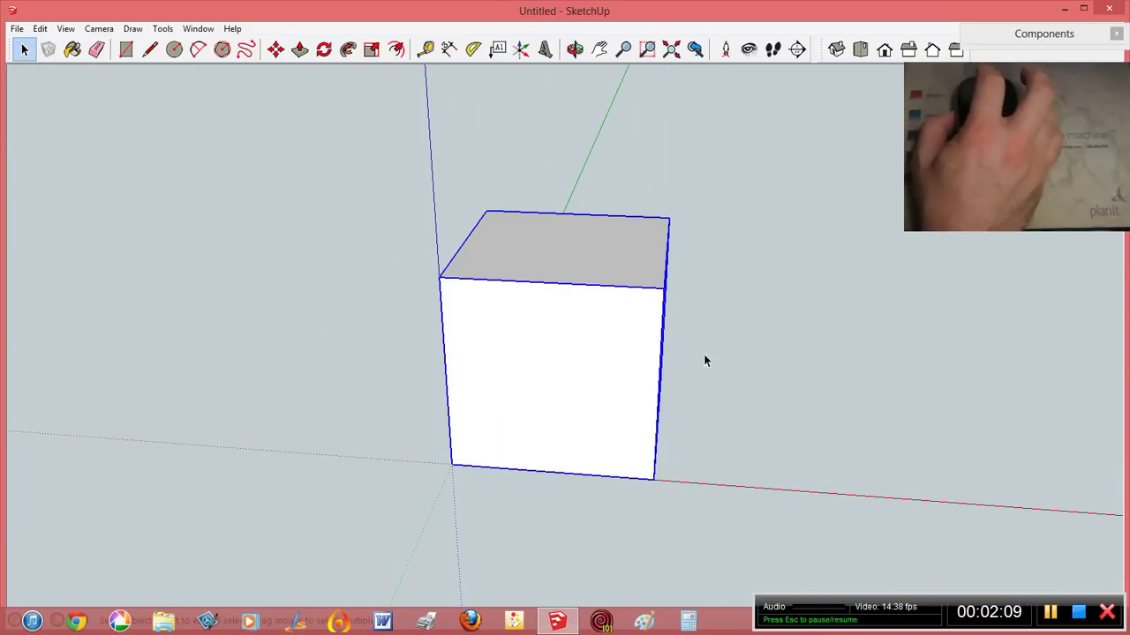
{"action": "left_click_drag", "start_coordinate": [703, 358], "coordinate": [656, 510]}
{"action": "key", "text": "space"}
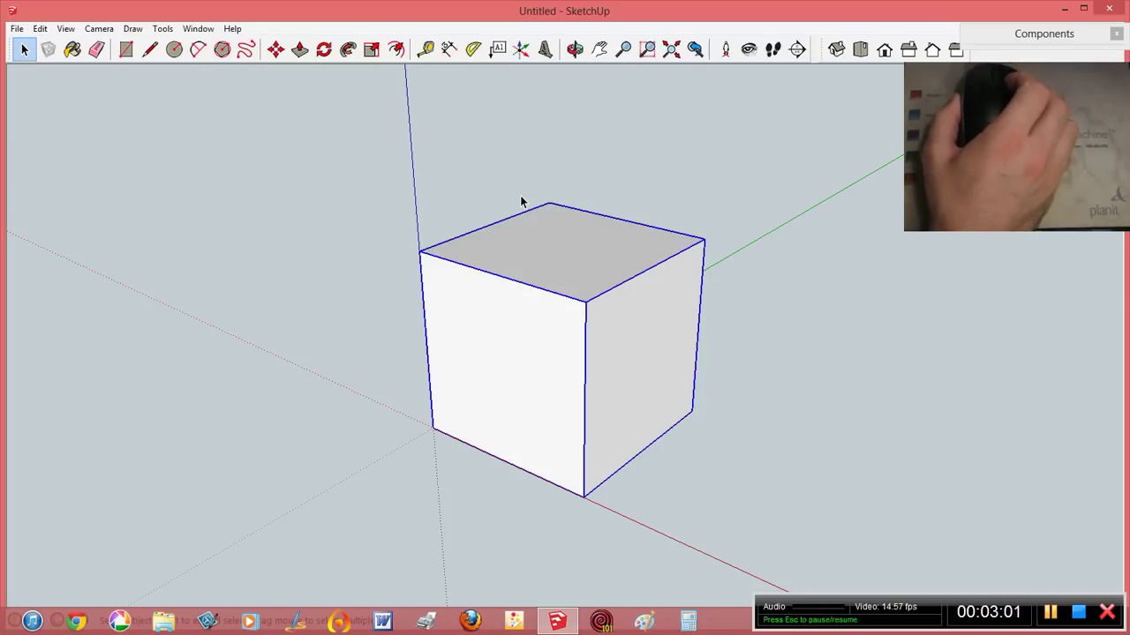
Zoom out and in repeatedly around the cube, ending with a closer view of the whole cube
{"action": "scroll", "coordinate": [521, 202], "scroll_direction": "down", "scroll_amount": 5}
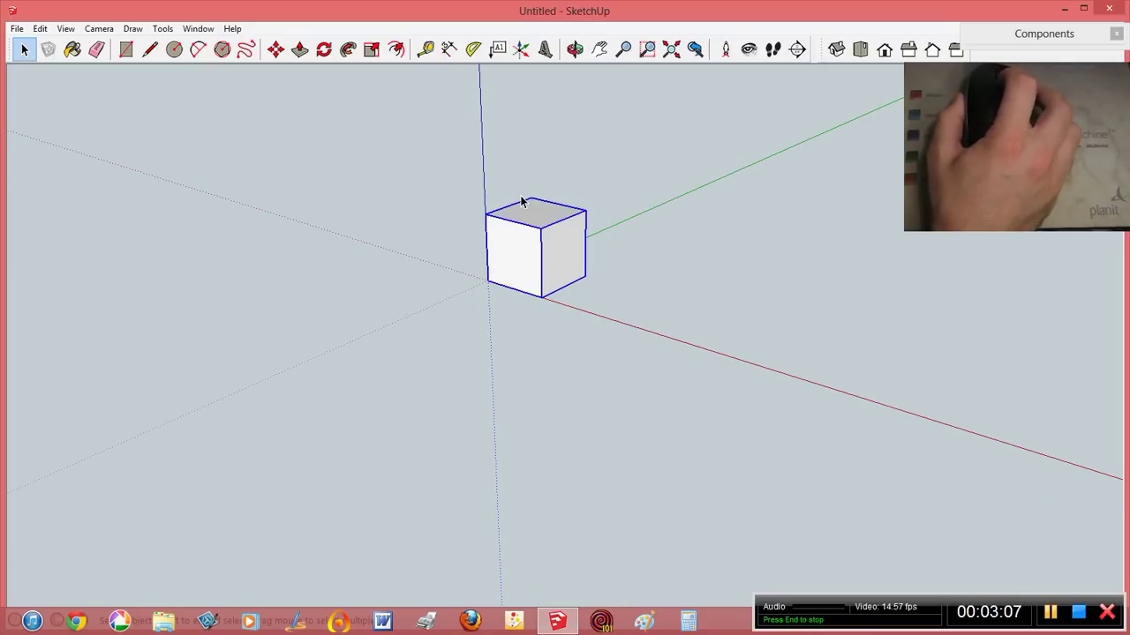
{"action": "scroll", "coordinate": [520, 202], "scroll_direction": "up", "scroll_amount": 6}
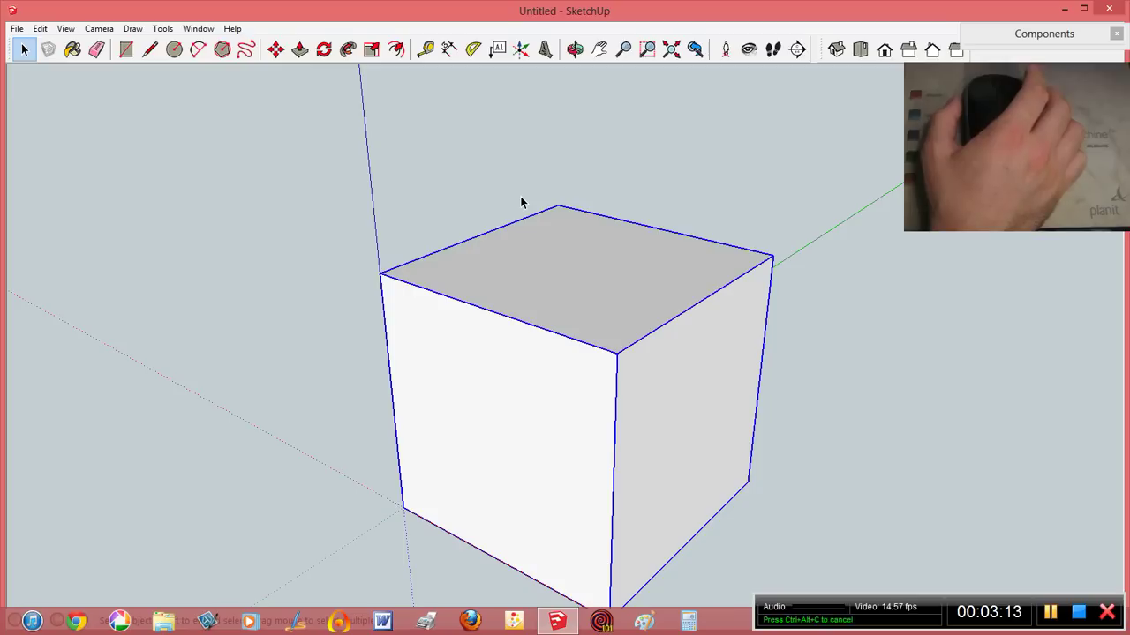
{"action": "scroll", "coordinate": [509, 263], "scroll_direction": "down", "scroll_amount": 5}
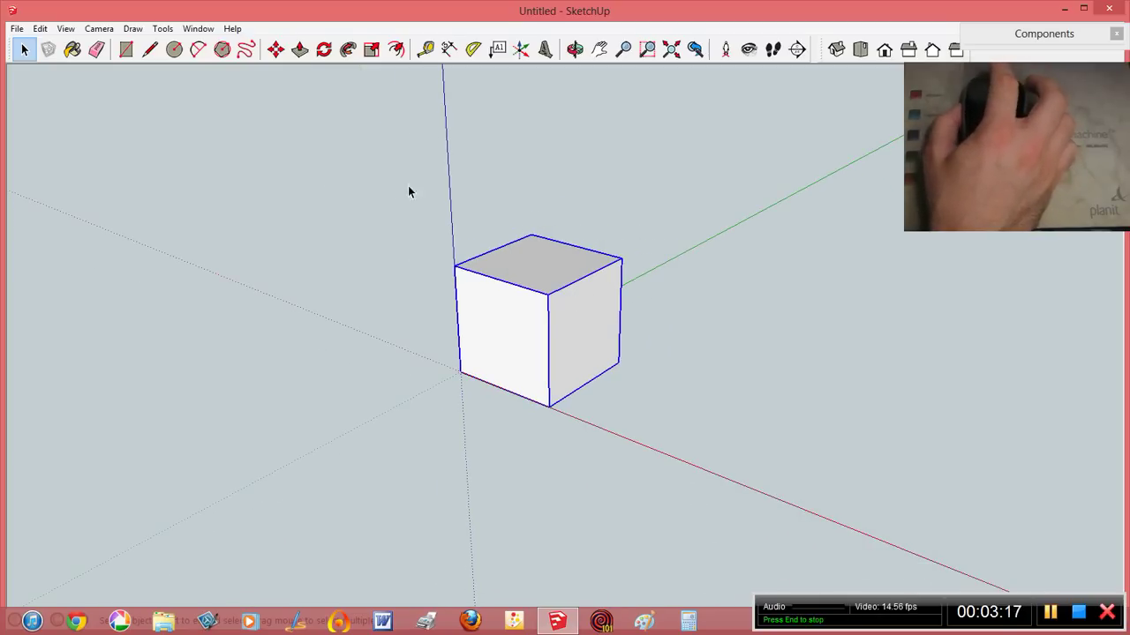
{"action": "scroll", "coordinate": [486, 261], "scroll_direction": "down", "scroll_amount": 4}
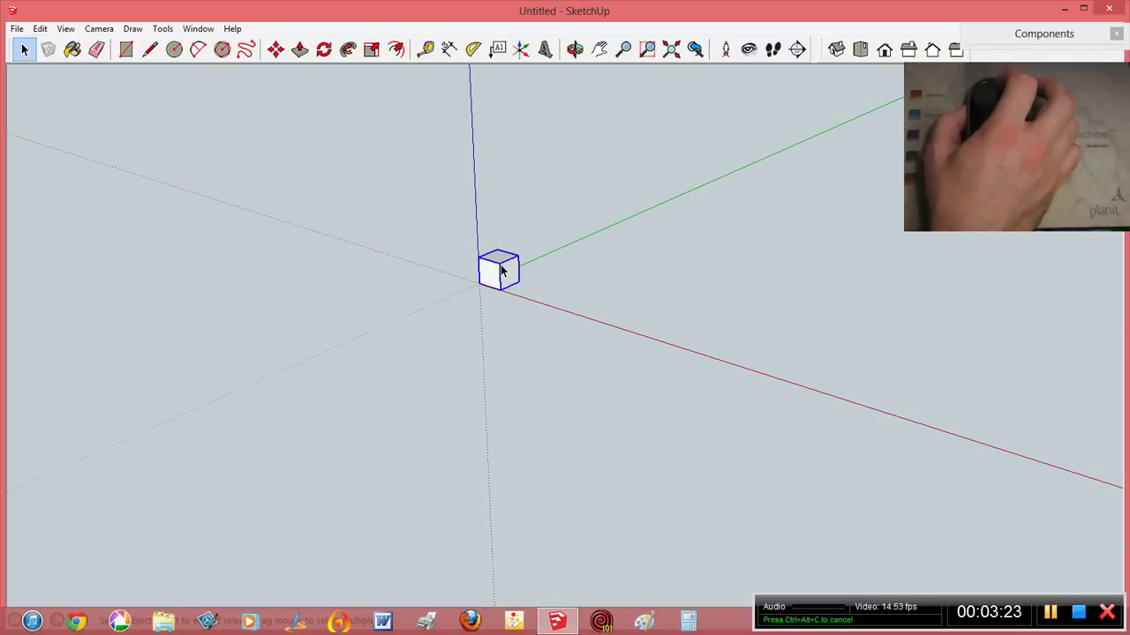
{"action": "scroll", "coordinate": [500, 271], "scroll_direction": "up", "scroll_amount": 5}
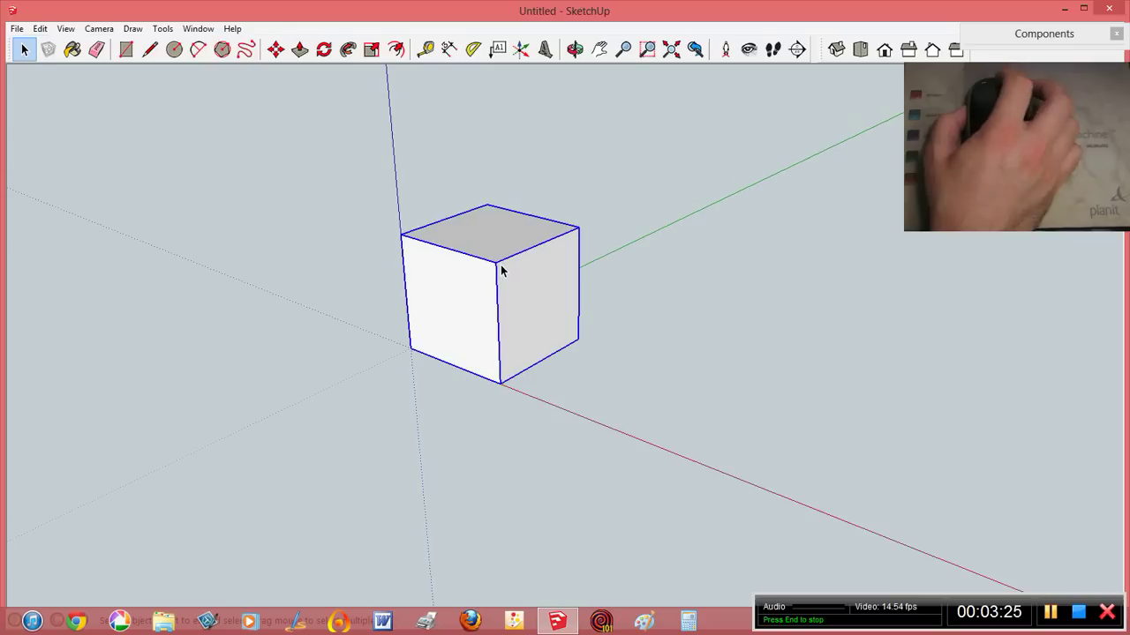
{"action": "scroll", "coordinate": [501, 271], "scroll_direction": "up", "scroll_amount": 2}
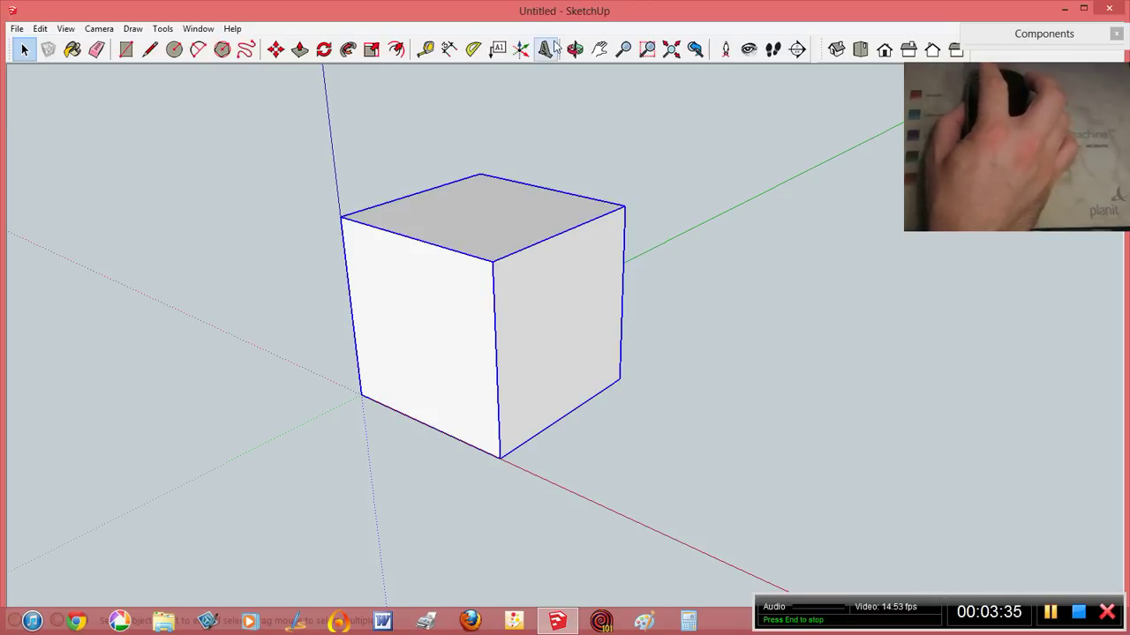
Pan the view until the cube sits at the lower right, and return to the Select tool
{"action": "left_click", "coordinate": [599, 49]}
{"action": "left_click_drag", "start_coordinate": [472, 242], "coordinate": [988, 422]}
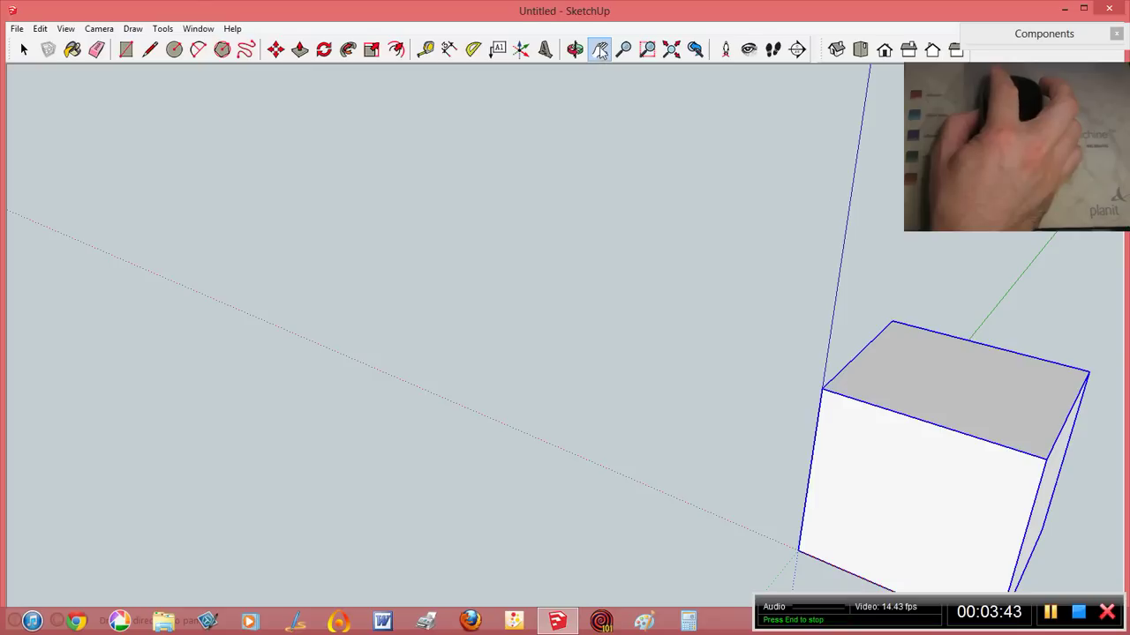
{"action": "left_click", "coordinate": [25, 49]}
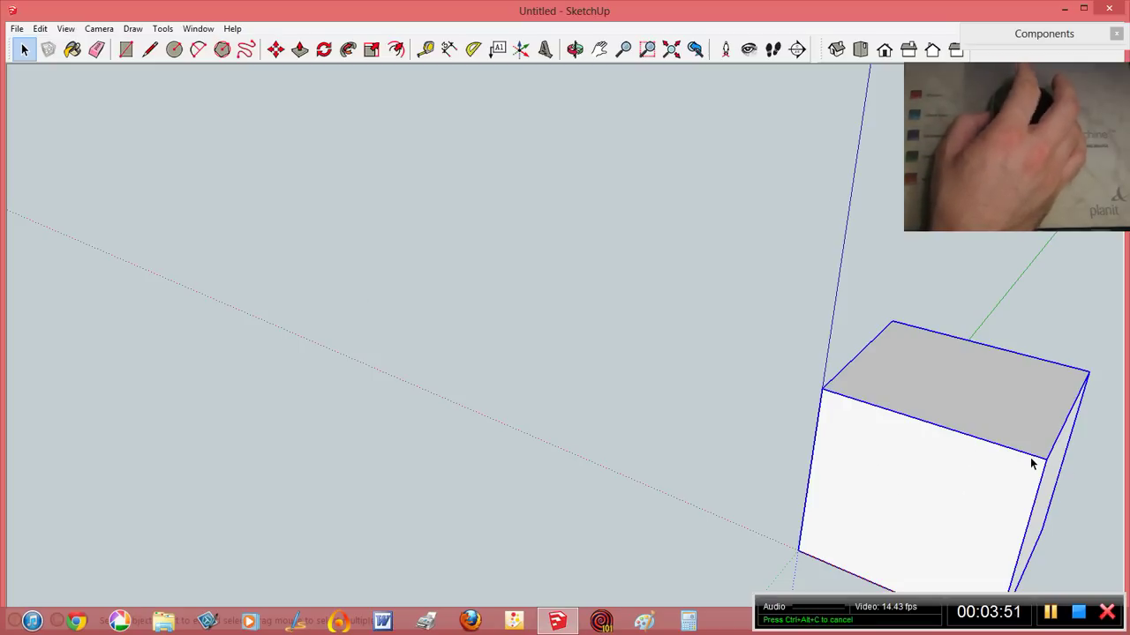
Zoom in on the cube's near top corner, zoom back out to center the cube, and zoom in on it
{"action": "scroll", "coordinate": [1031, 463], "scroll_direction": "up", "scroll_amount": 8}
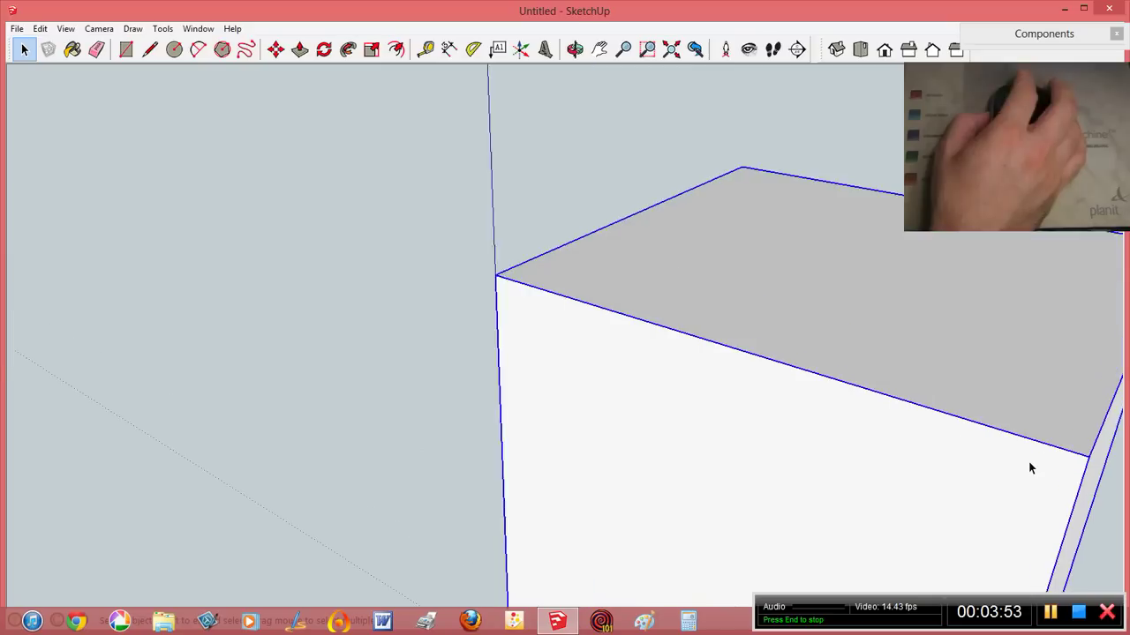
{"action": "scroll", "coordinate": [1031, 466], "scroll_direction": "down", "scroll_amount": 4}
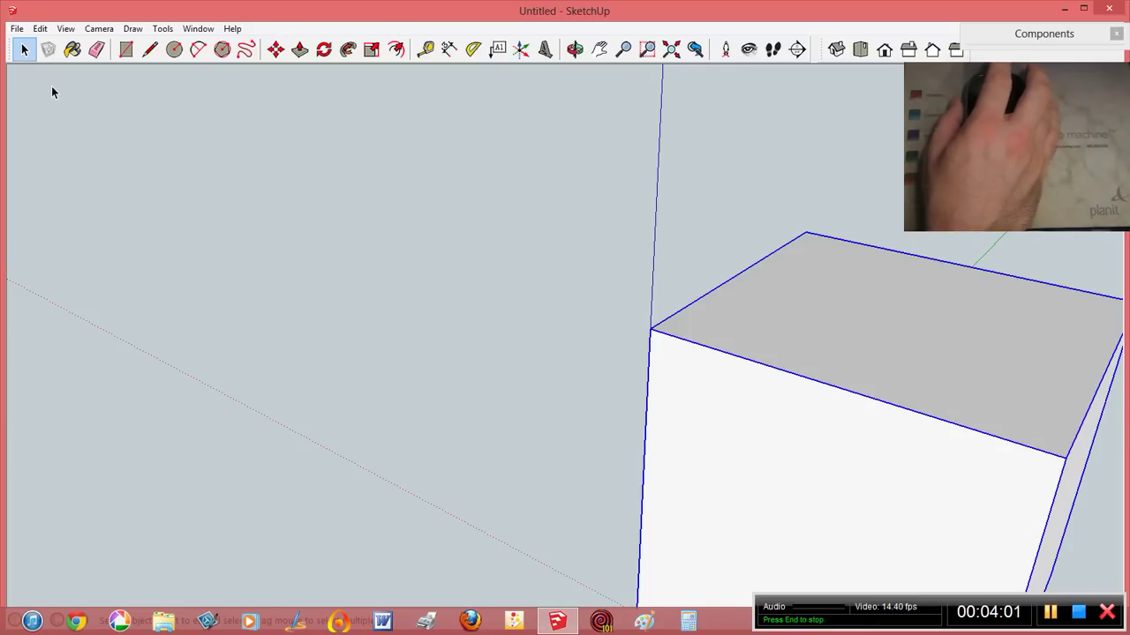
{"action": "scroll", "coordinate": [52, 86], "scroll_direction": "down", "scroll_amount": 5}
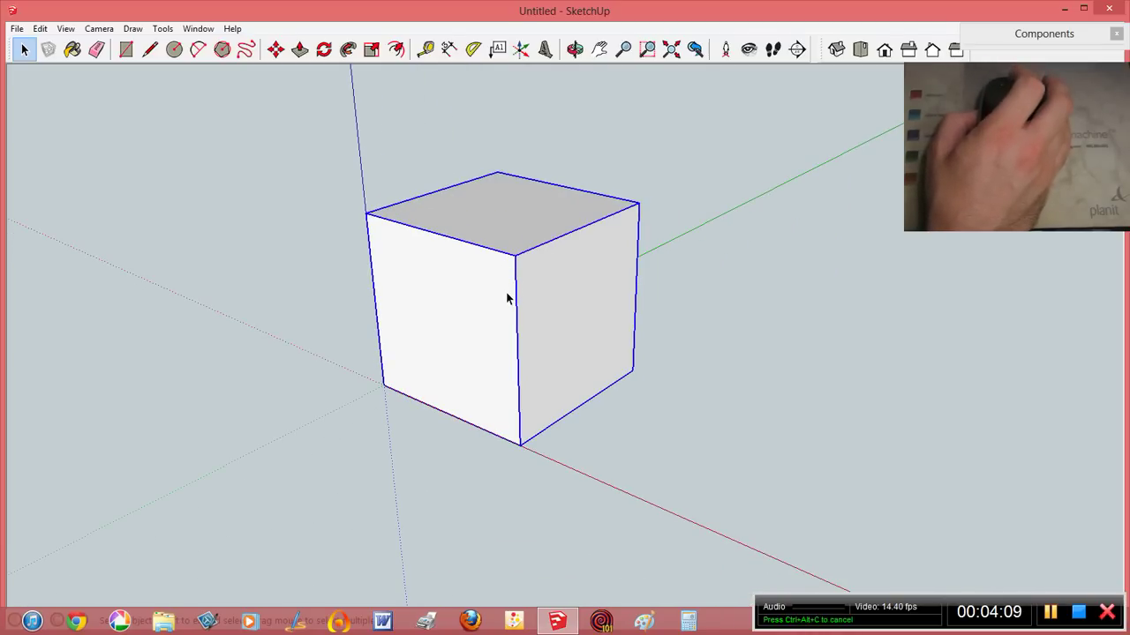
{"action": "scroll", "coordinate": [506, 299], "scroll_direction": "up", "scroll_amount": 4}
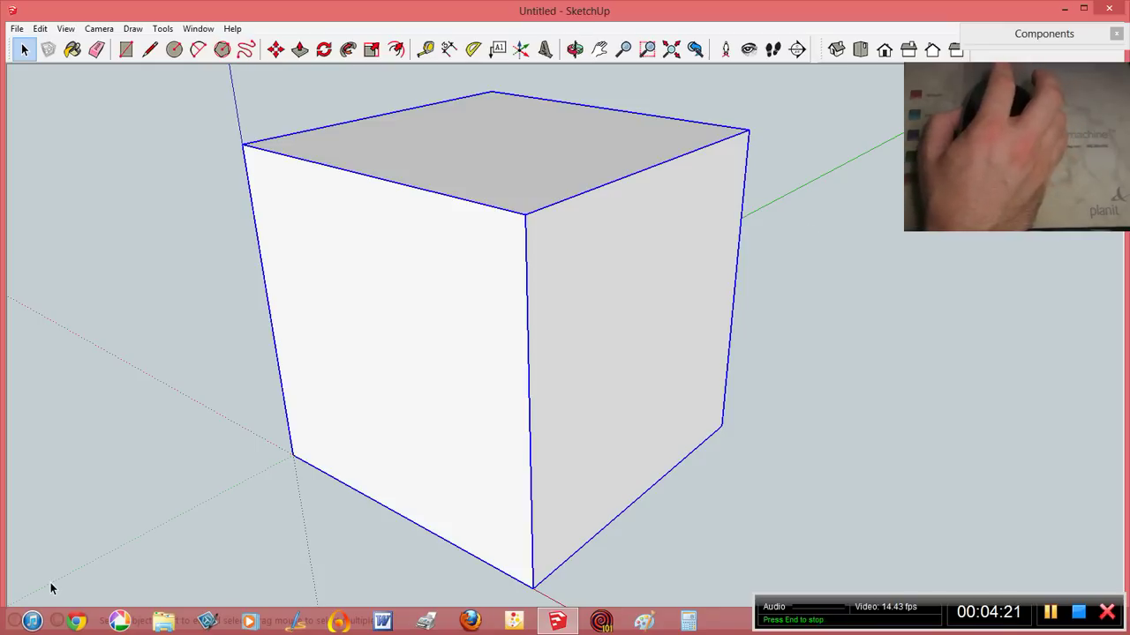
Zoom out and in around the empty area beside the cube, and bring the cube back into a close view
{"action": "scroll", "coordinate": [1085, 101], "scroll_direction": "down", "scroll_amount": 1}
{"action": "scroll", "coordinate": [1094, 88], "scroll_direction": "down", "scroll_amount": 3}
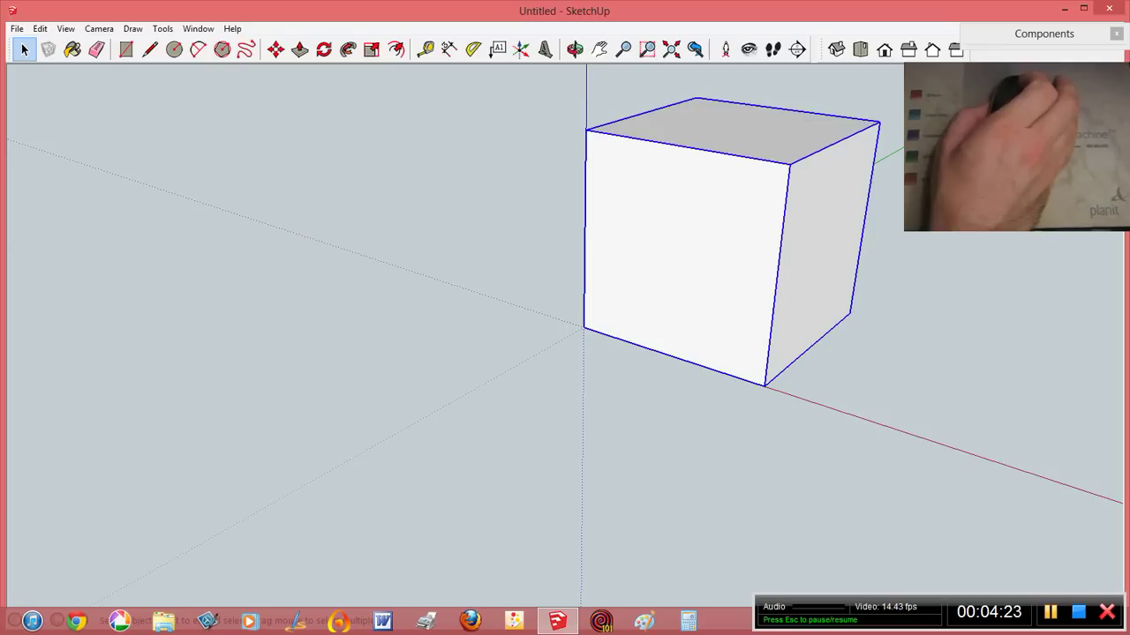
{"action": "scroll", "coordinate": [89, 534], "scroll_direction": "up", "scroll_amount": 4}
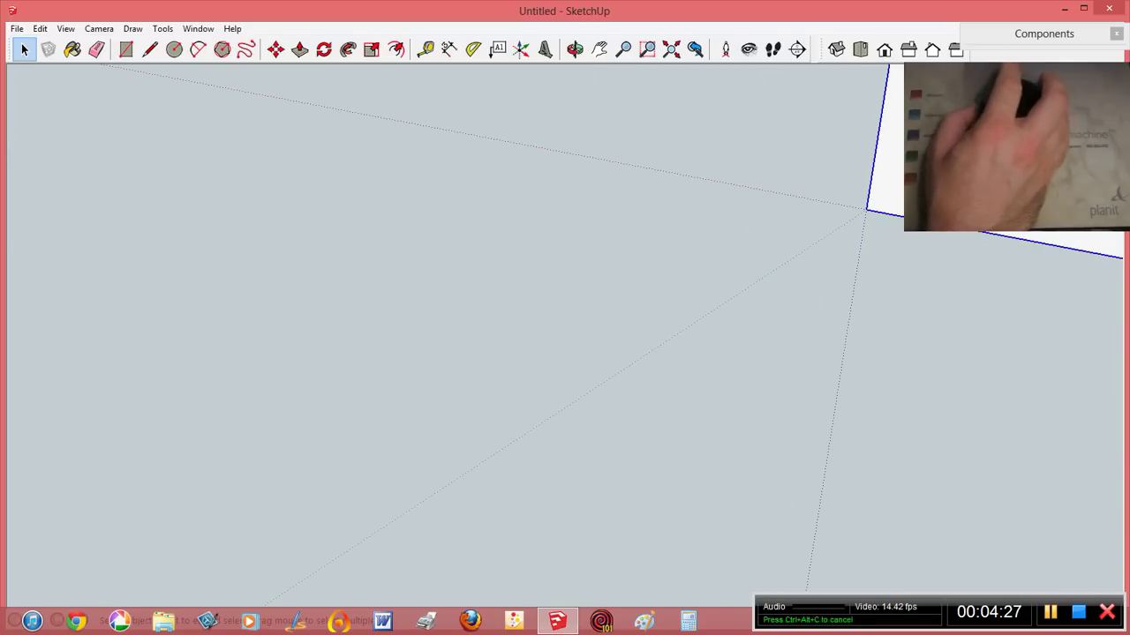
{"action": "key", "text": "shift+z"}
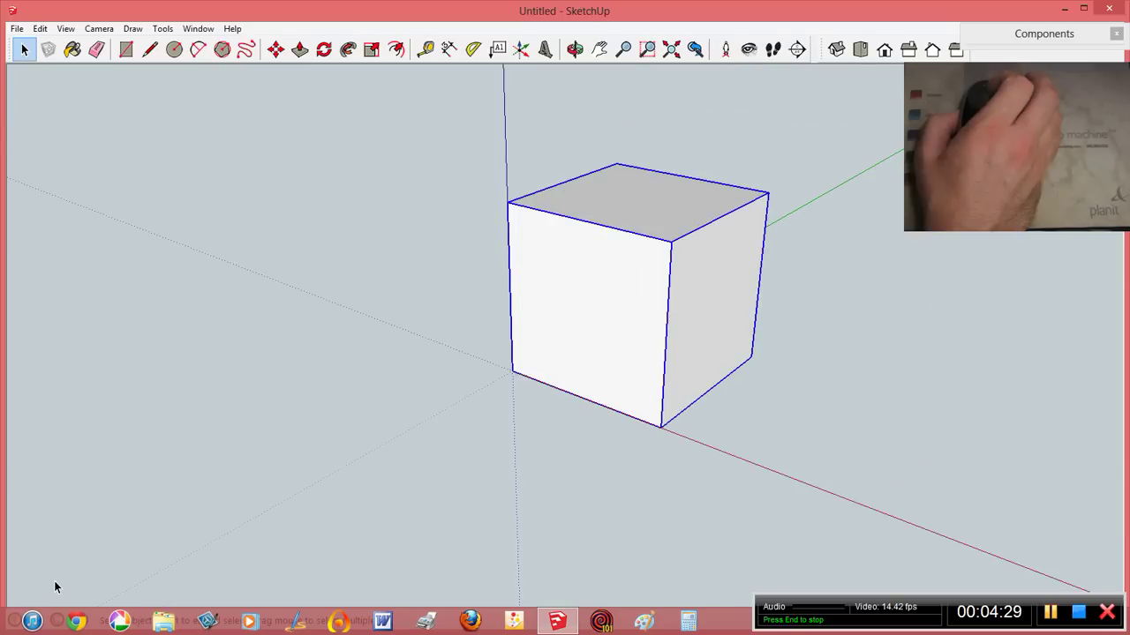
{"action": "scroll", "coordinate": [680, 267], "scroll_direction": "up", "scroll_amount": 3}
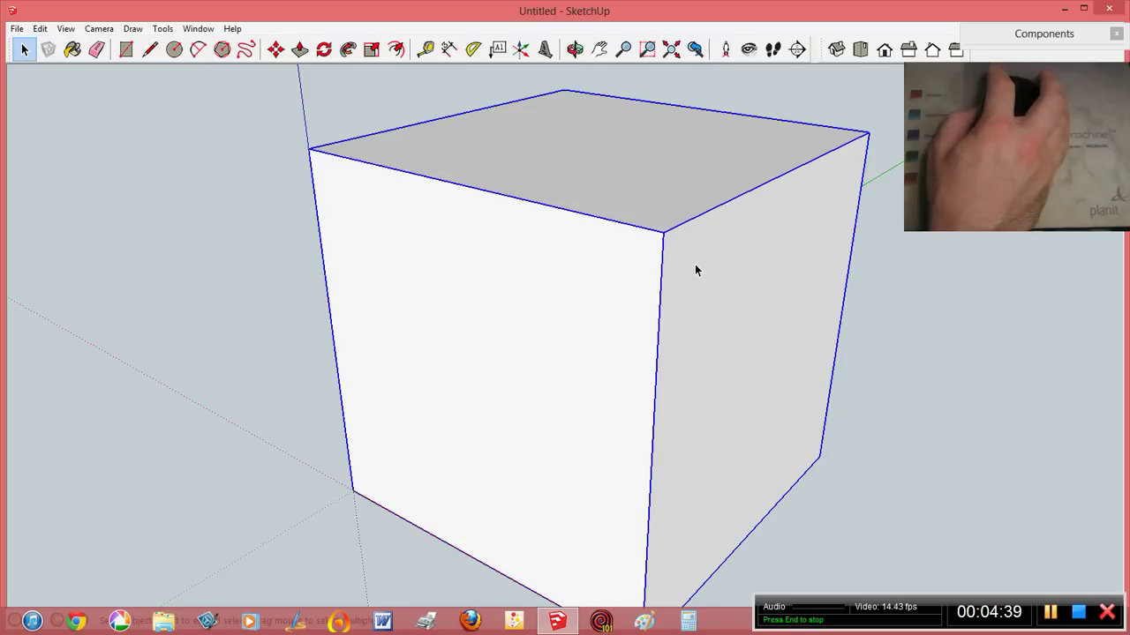
Explode the cube's group into loose faces and edges, and clear the selection
{"action": "double_click", "coordinate": [694, 270]}
{"action": "right_click", "coordinate": [694, 270]}
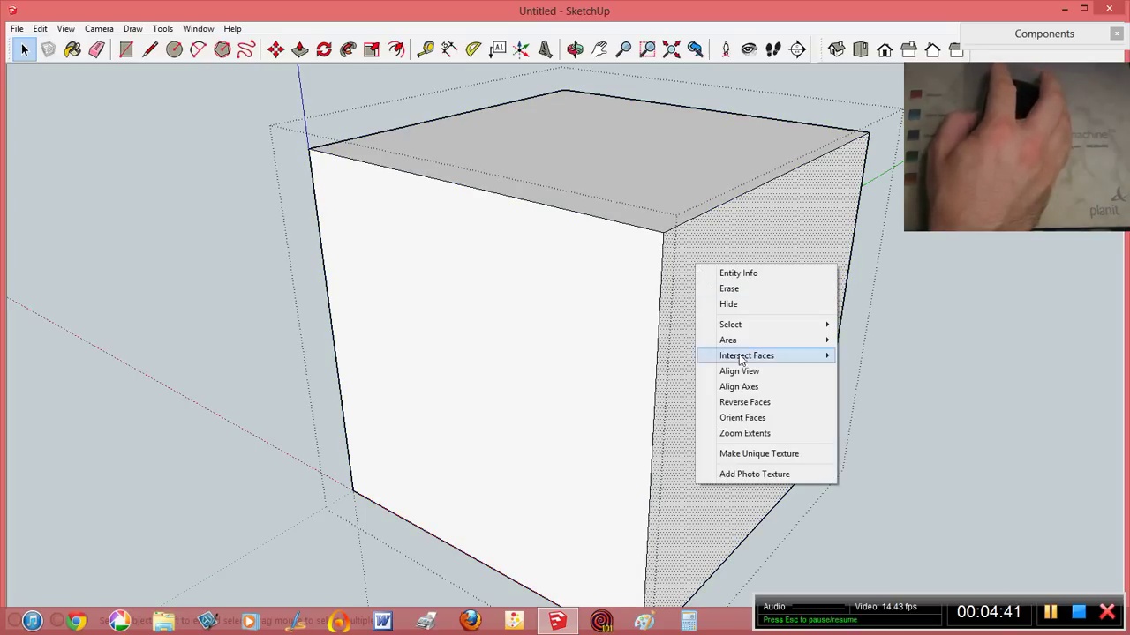
{"action": "left_click", "coordinate": [130, 277]}
{"action": "right_click", "coordinate": [542, 272]}
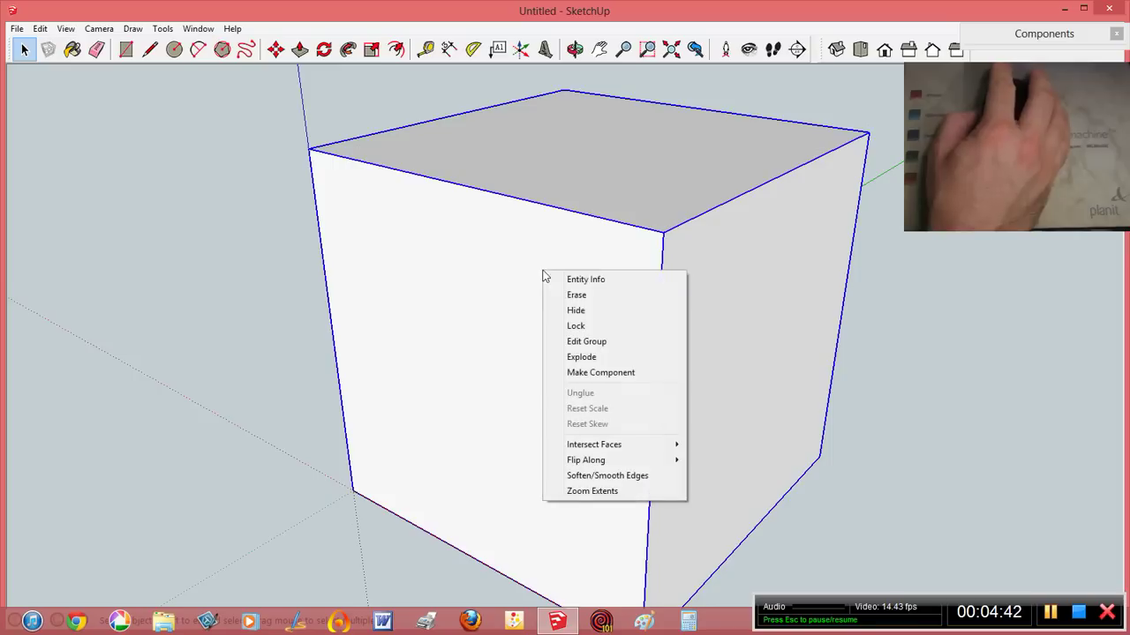
{"action": "left_click", "coordinate": [590, 357]}
{"action": "scroll", "coordinate": [578, 307], "scroll_direction": "down", "scroll_amount": 3}
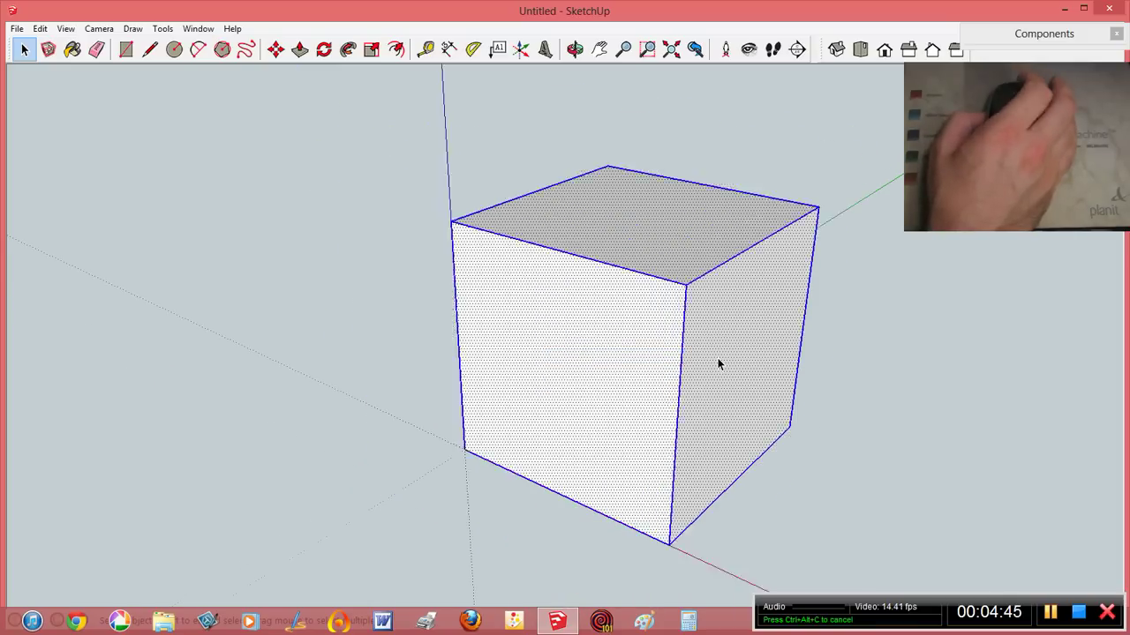
{"action": "left_click", "coordinate": [413, 135]}
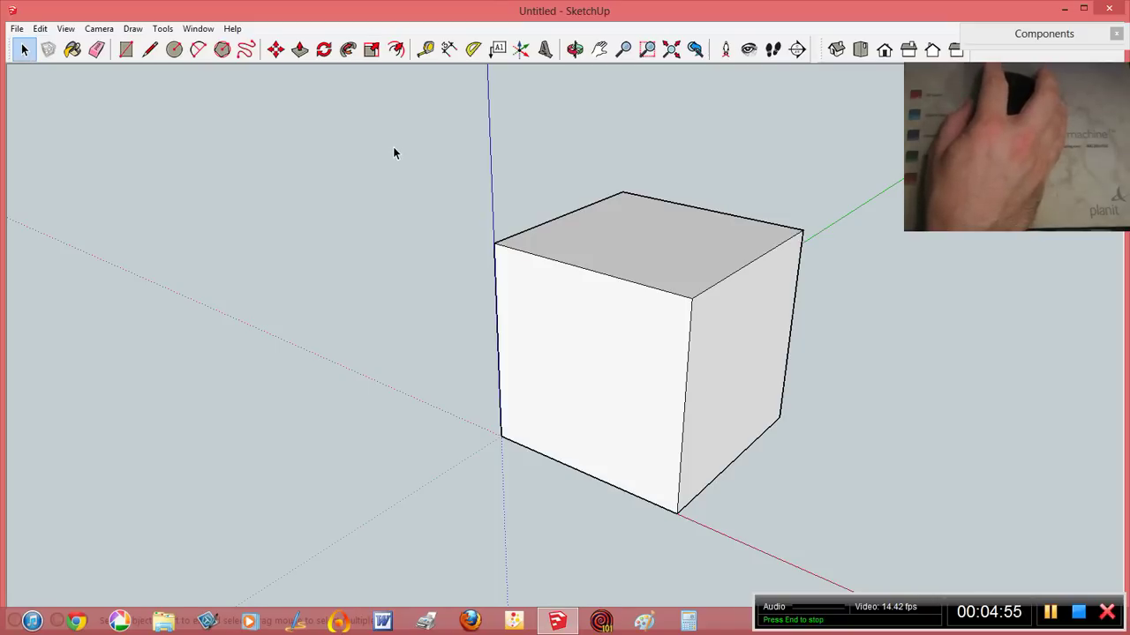
Select the cube's upper-left edges with left-to-right window selections that fully enclose only those edges
{"action": "left_click_drag", "start_coordinate": [395, 144], "coordinate": [719, 365]}
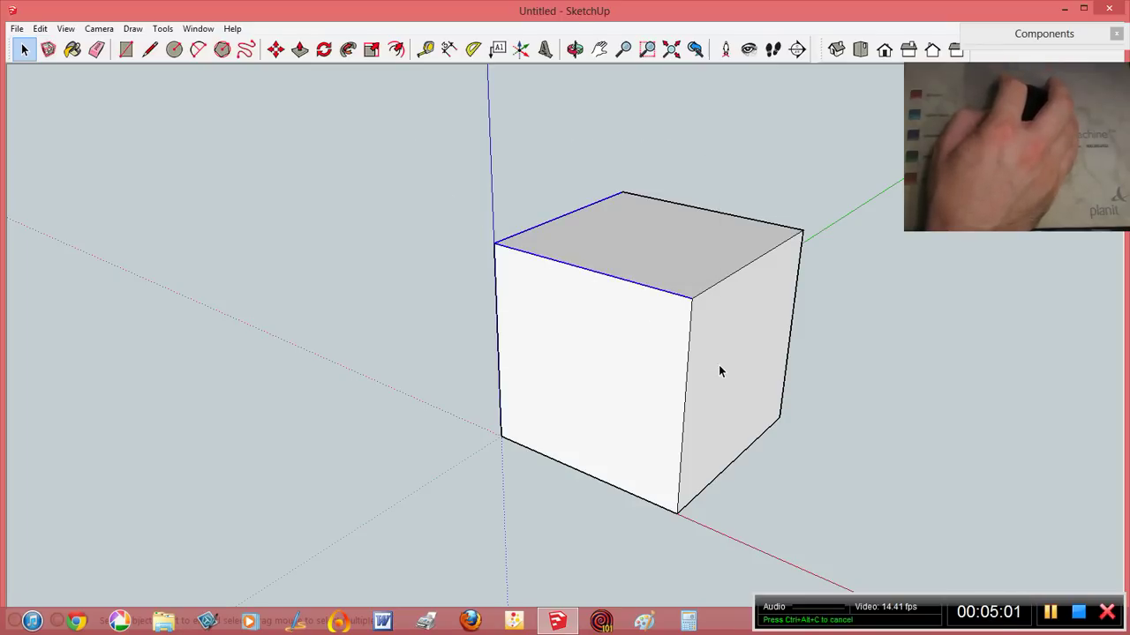
{"action": "left_click_drag", "start_coordinate": [397, 121], "coordinate": [704, 368]}
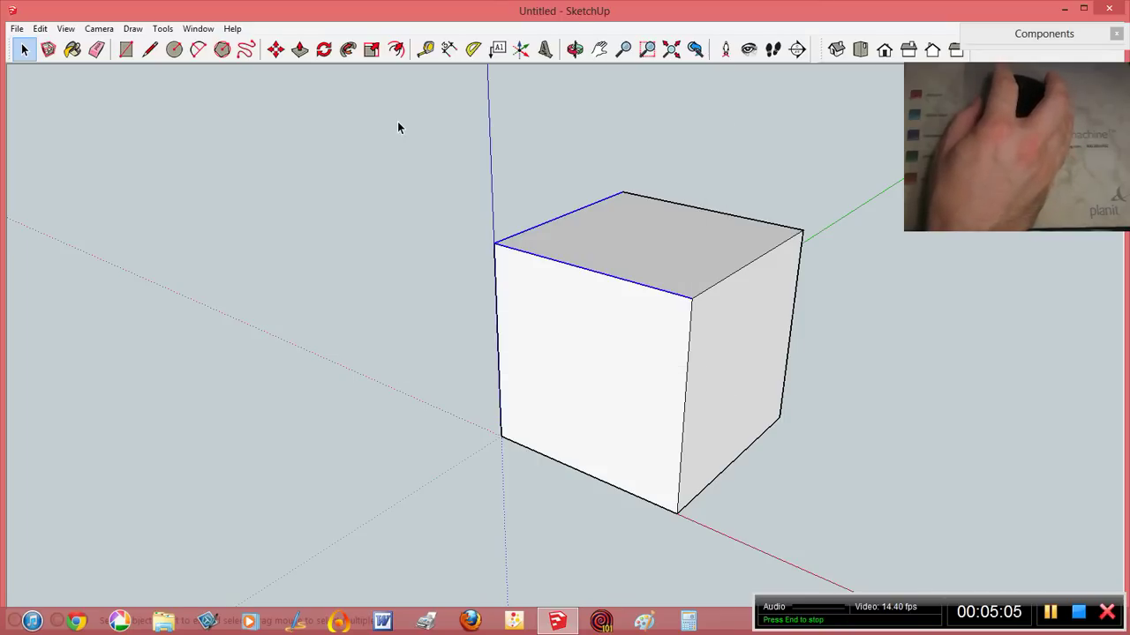
{"action": "left_click_drag", "start_coordinate": [397, 121], "coordinate": [703, 373]}
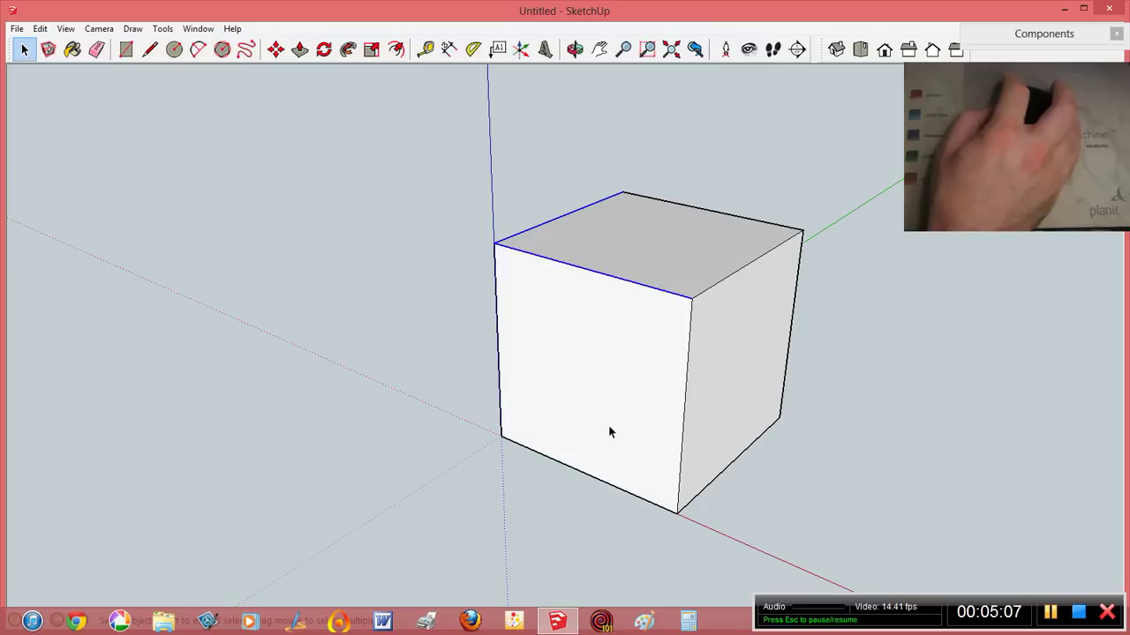
{"action": "left_click_drag", "start_coordinate": [406, 485], "coordinate": [776, 186]}
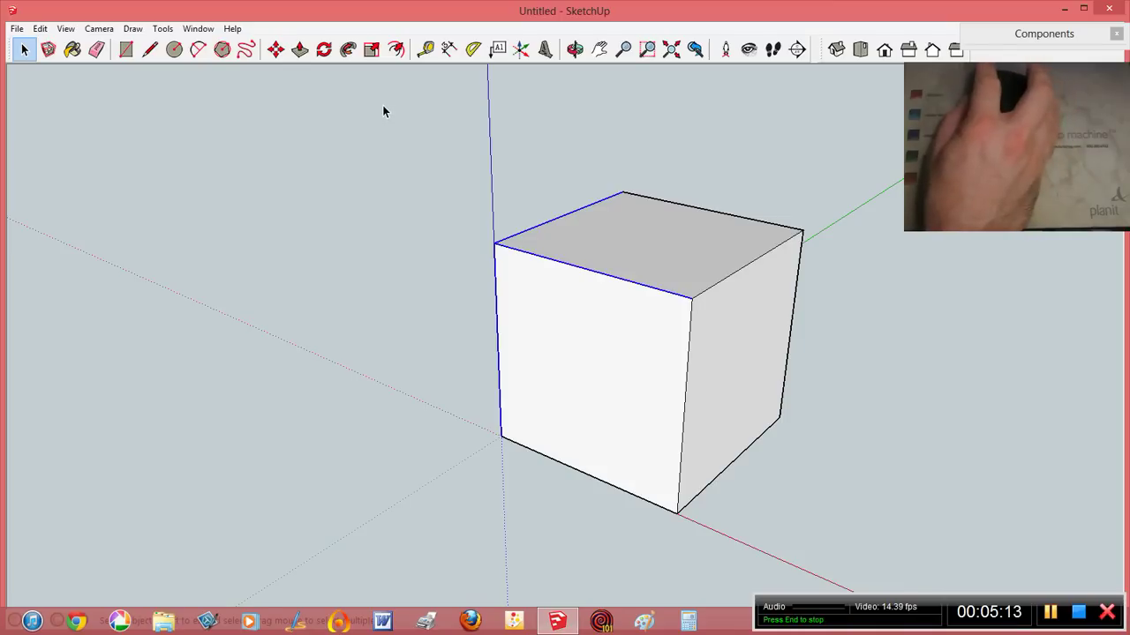
{"action": "left_click_drag", "start_coordinate": [382, 104], "coordinate": [745, 422]}
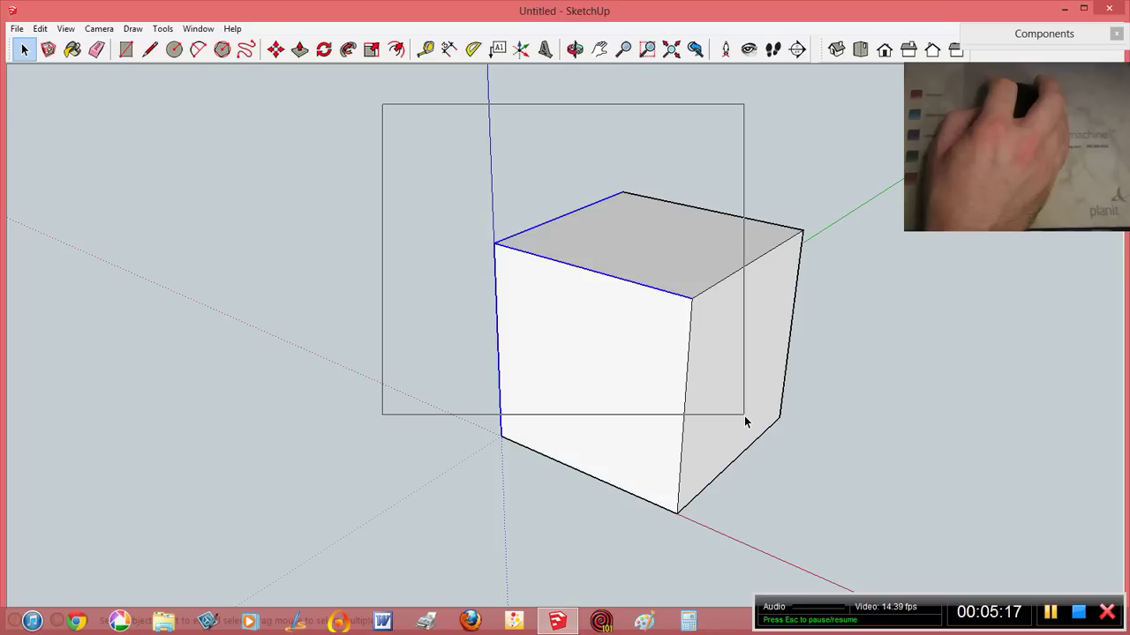
{"action": "left_click_drag", "start_coordinate": [744, 422], "coordinate": [744, 422]}
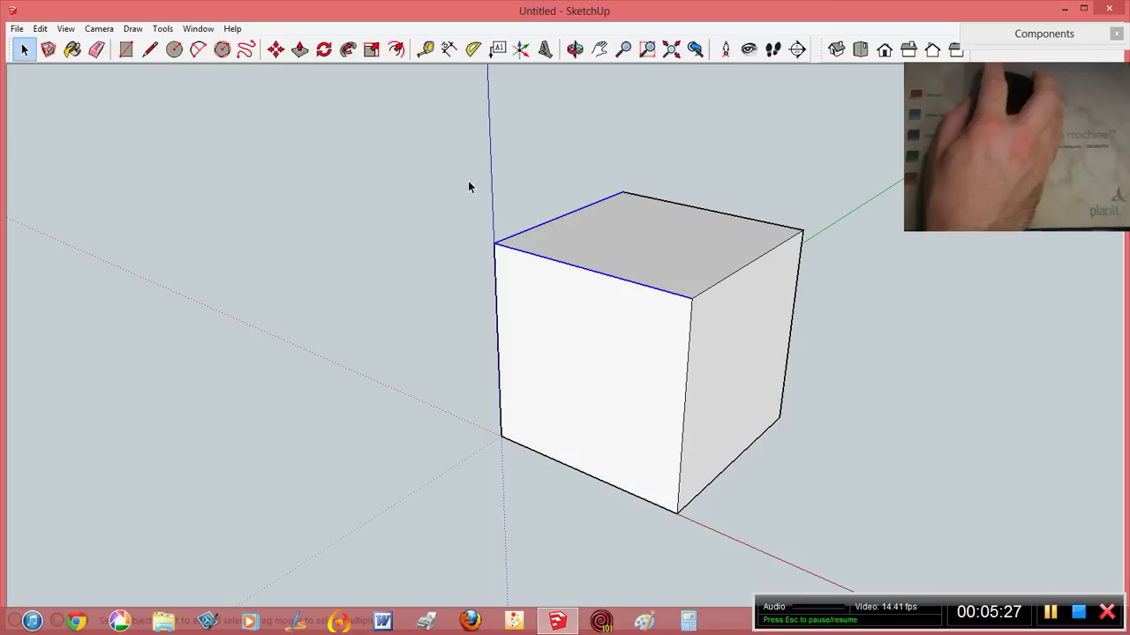
Window-select the cube's front face with its four edges, and orbit around the cube to inspect the selection
{"action": "left_click_drag", "start_coordinate": [409, 213], "coordinate": [726, 547]}
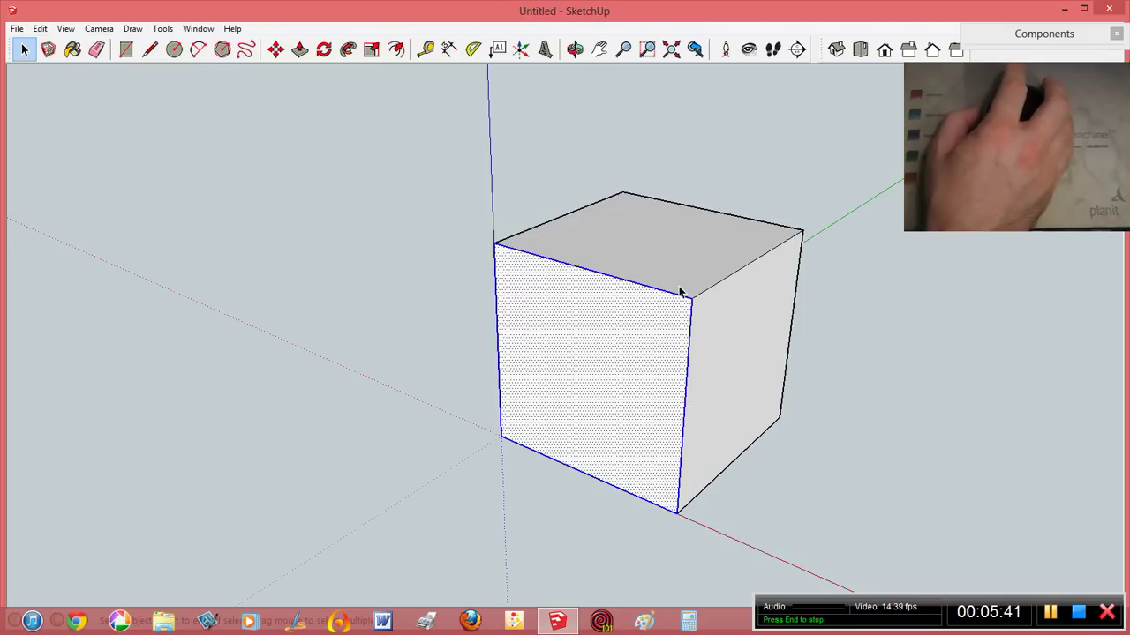
{"action": "middle_click_drag", "start_coordinate": [388, 255], "coordinate": [922, 212]}
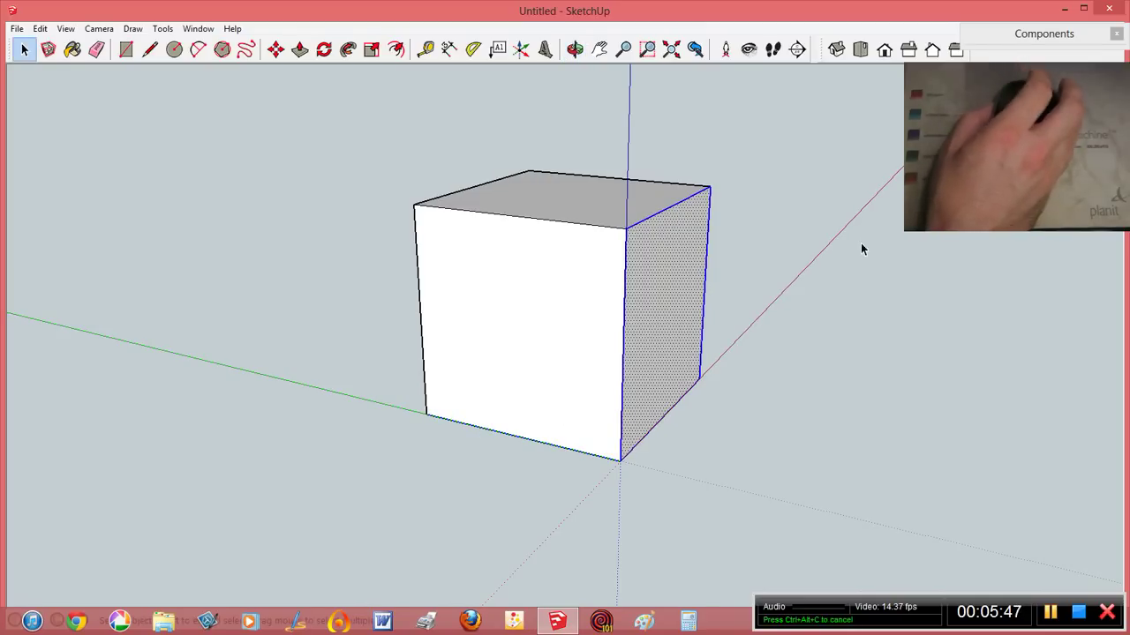
{"action": "middle_click_drag", "start_coordinate": [865, 247], "coordinate": [195, 265]}
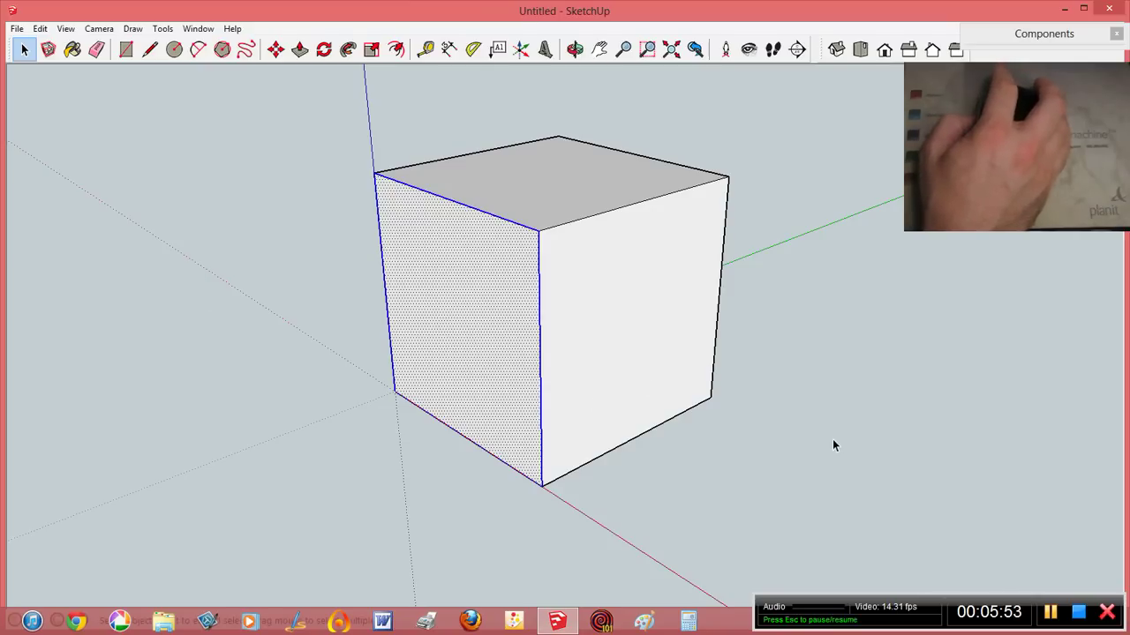
Select the loose cube's faces and edges with right-to-left crossing selections that only partly cover it
{"action": "left_click_drag", "start_coordinate": [840, 458], "coordinate": [507, 138]}
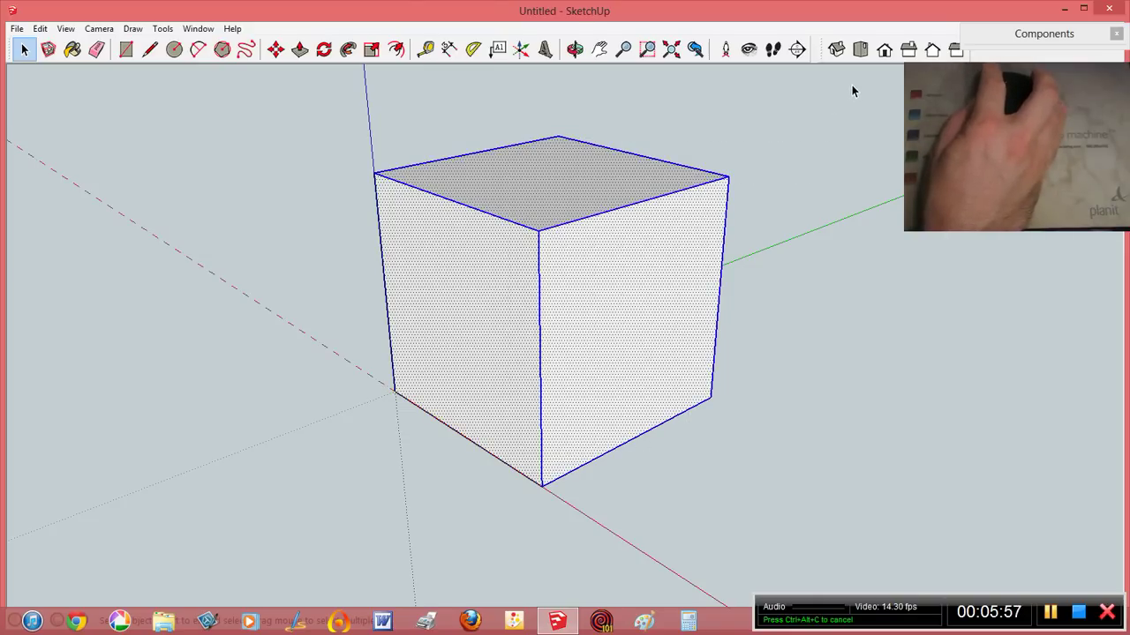
{"action": "left_click_drag", "start_coordinate": [853, 81], "coordinate": [405, 427]}
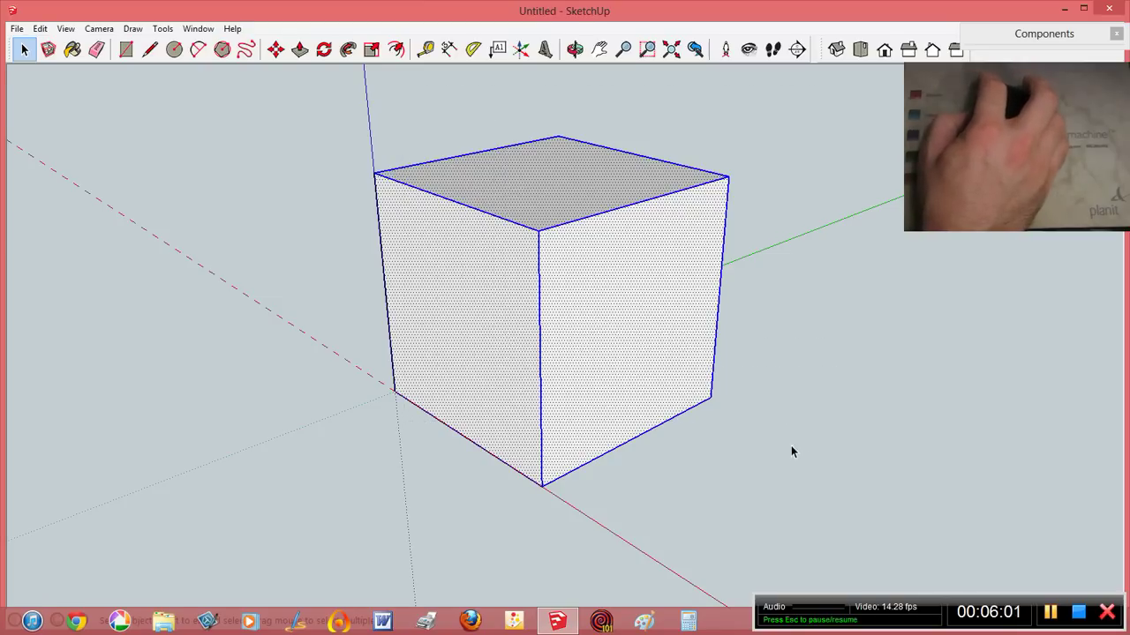
{"action": "left_click_drag", "start_coordinate": [806, 446], "coordinate": [576, 182]}
{"action": "left_click_drag", "start_coordinate": [814, 460], "coordinate": [478, 140]}
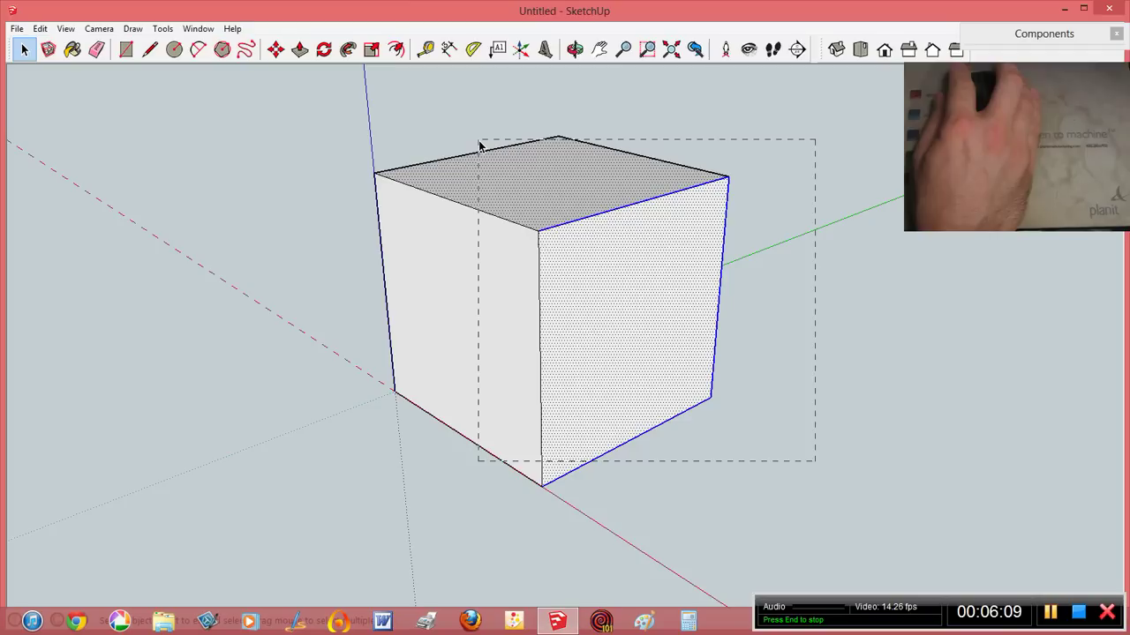
{"action": "left_click_drag", "start_coordinate": [479, 146], "coordinate": [479, 146]}
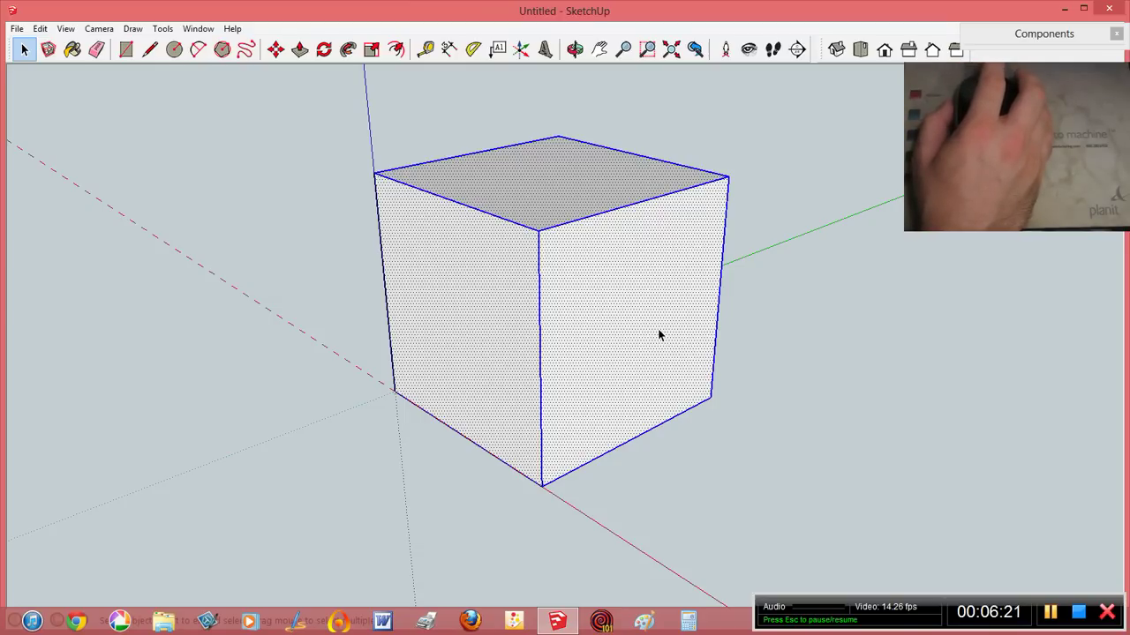
Select the whole cube with a crossing selection, make it a group, and clear the selection
{"action": "left_click_drag", "start_coordinate": [839, 497], "coordinate": [321, 111]}
{"action": "right_click", "coordinate": [450, 228]}
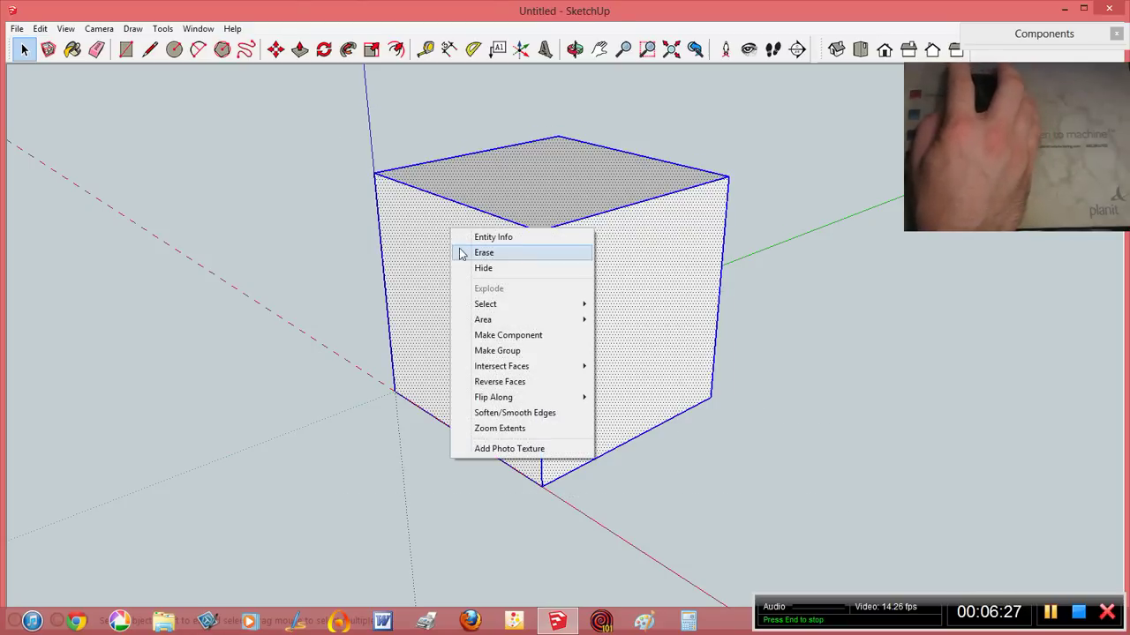
{"action": "left_click", "coordinate": [499, 350]}
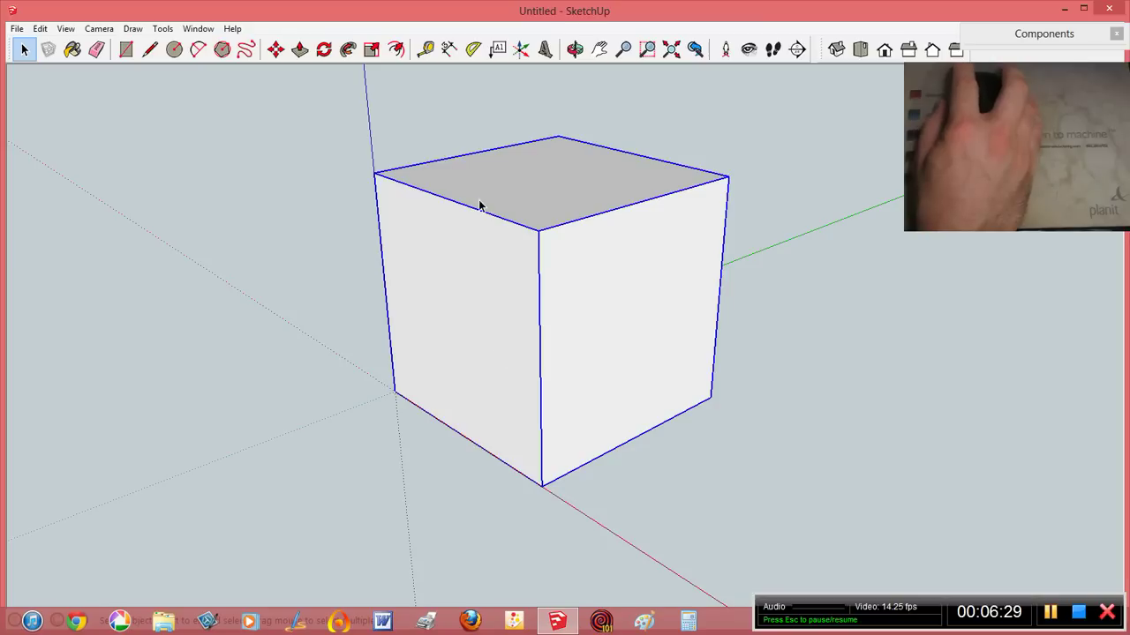
{"action": "left_click", "coordinate": [894, 402]}
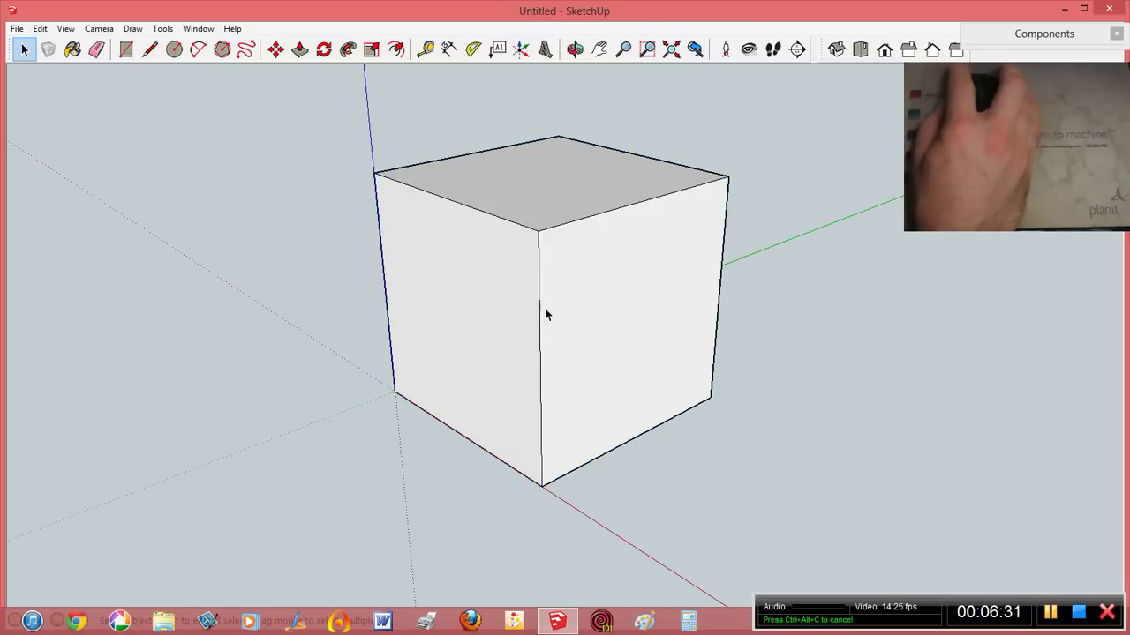
Select the grouped cube with crossing selections that touch only part of it, from two different viewing angles
{"action": "left_click_drag", "start_coordinate": [903, 558], "coordinate": [665, 355]}
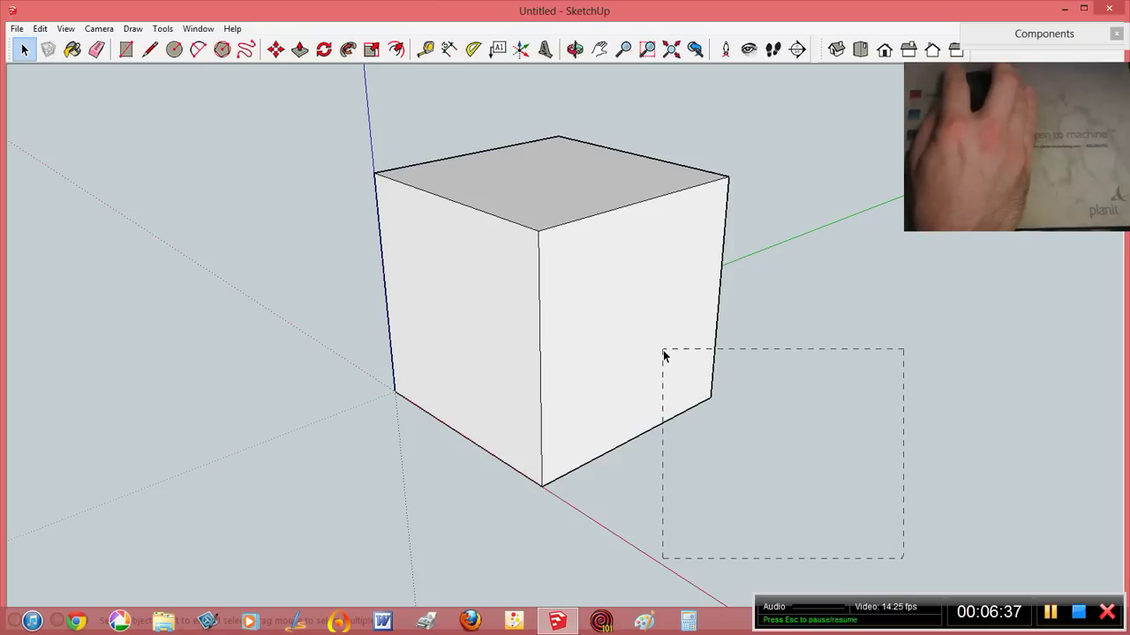
{"action": "left_click_drag", "start_coordinate": [664, 354], "coordinate": [664, 355]}
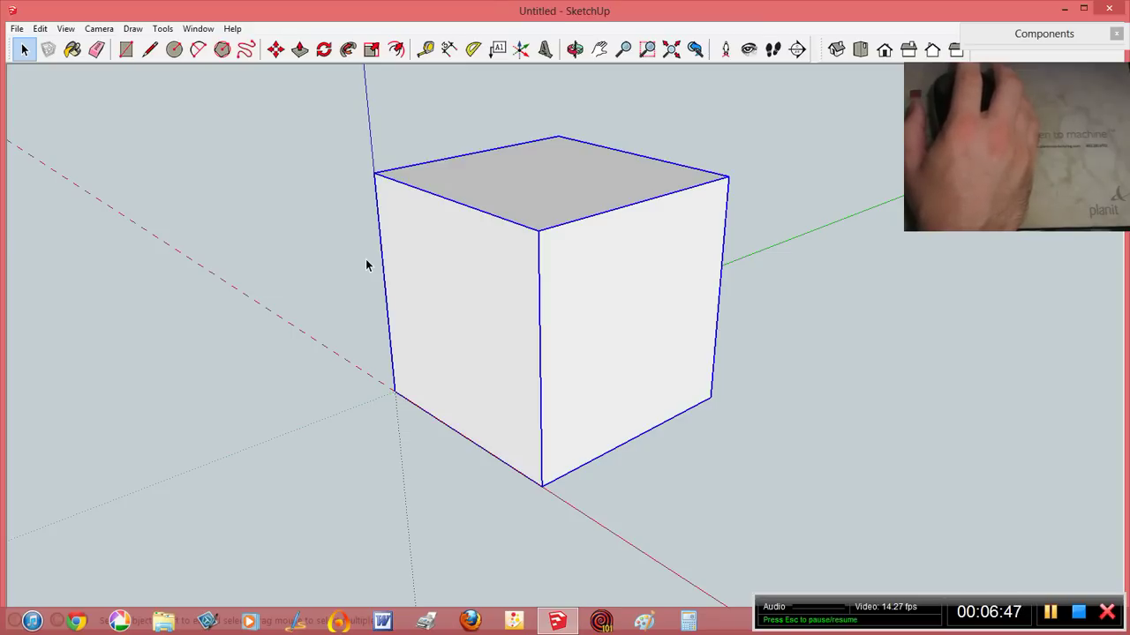
{"action": "middle_click_drag", "start_coordinate": [307, 129], "coordinate": [865, 401]}
{"action": "left_click_drag", "start_coordinate": [822, 376], "coordinate": [530, 168]}
Try partial and full window selections and a crossing selection on the grouped cube, and clear the selection
{"action": "left_click_drag", "start_coordinate": [309, 111], "coordinate": [647, 362]}
{"action": "left_click_drag", "start_coordinate": [266, 85], "coordinate": [878, 591]}
{"action": "left_click_drag", "start_coordinate": [916, 552], "coordinate": [609, 289]}
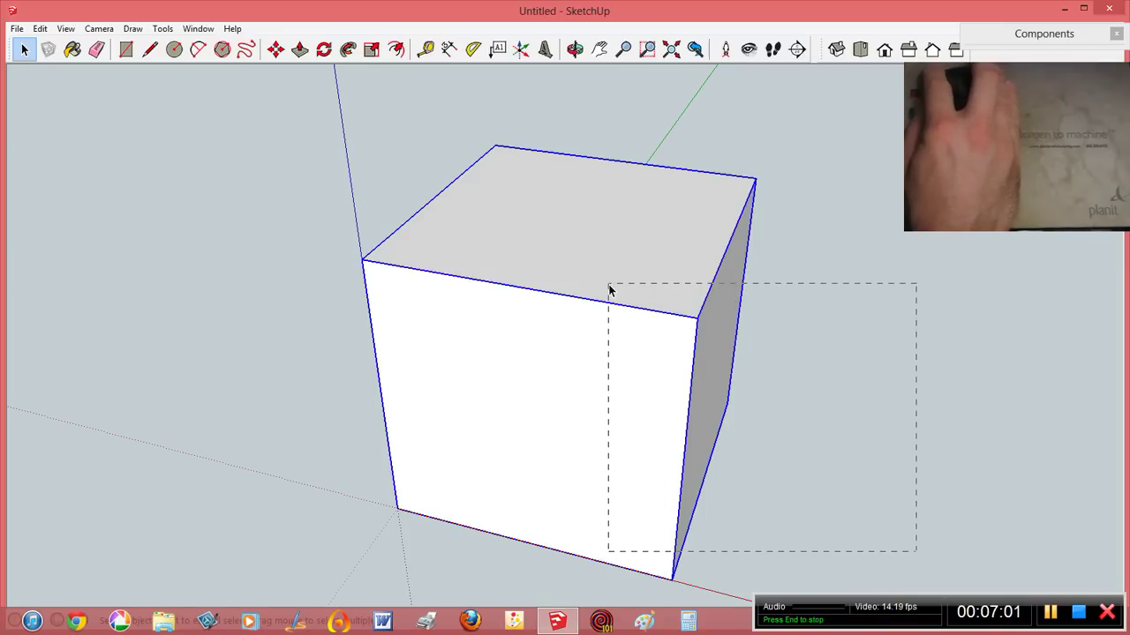
{"action": "left_click", "coordinate": [841, 286]}
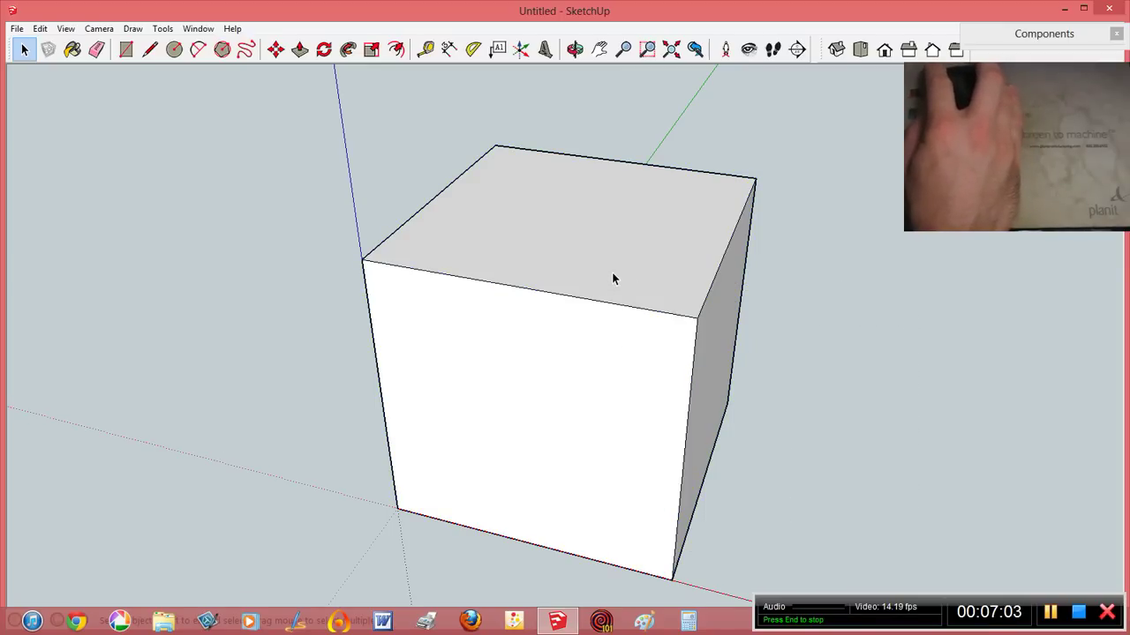